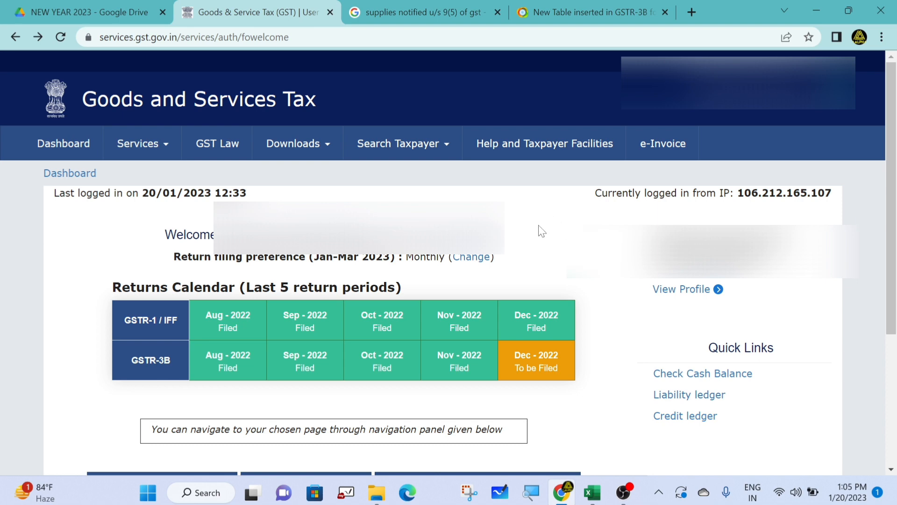
Open the return dashboard and search for the returns of financial year 2022-23, Quarter 3 (Oct - Dec), December
mouse_move(538, 380)
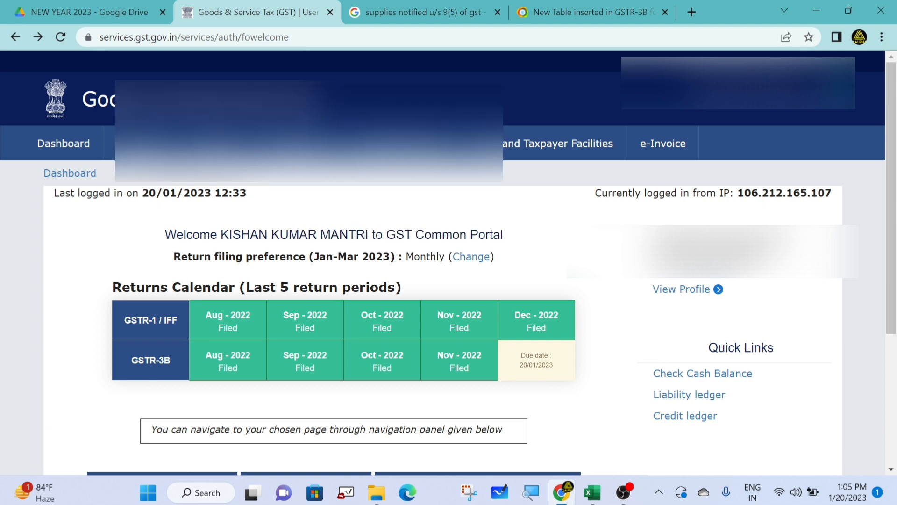
scroll(531, 377, "down", 2)
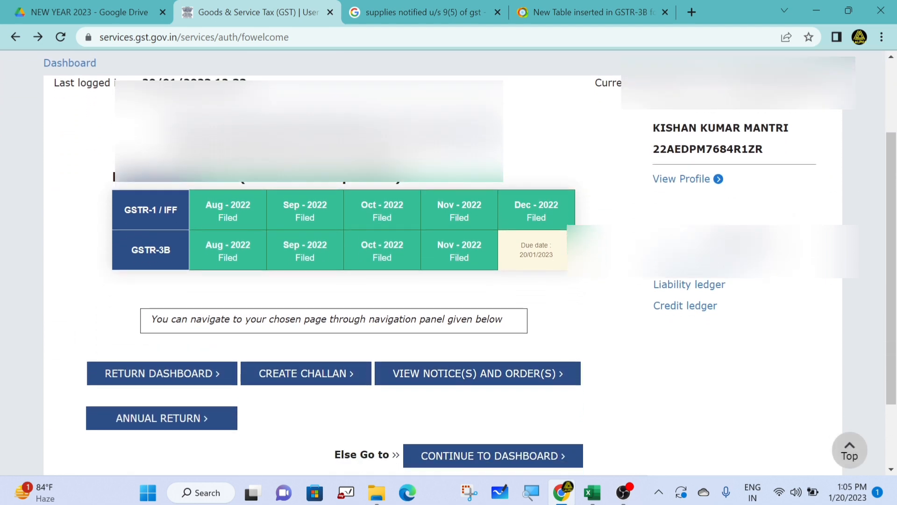
left_click(194, 375)
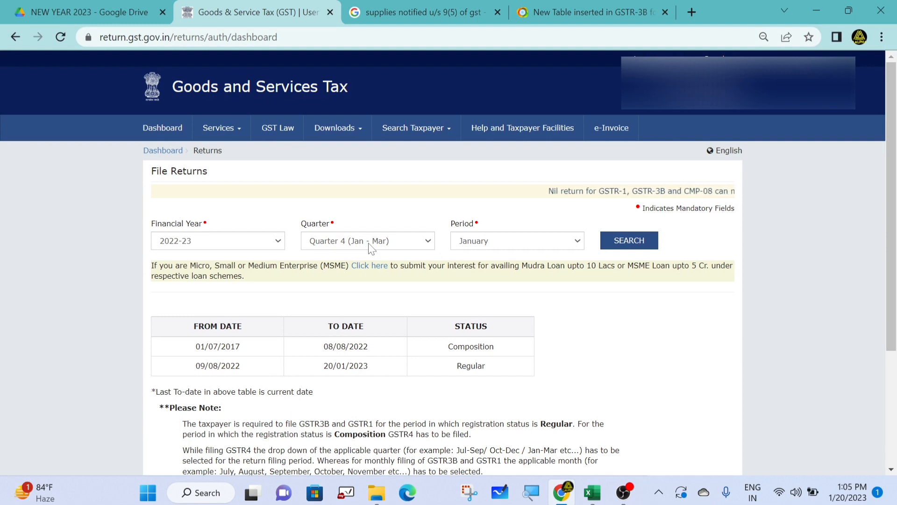
left_click(372, 247)
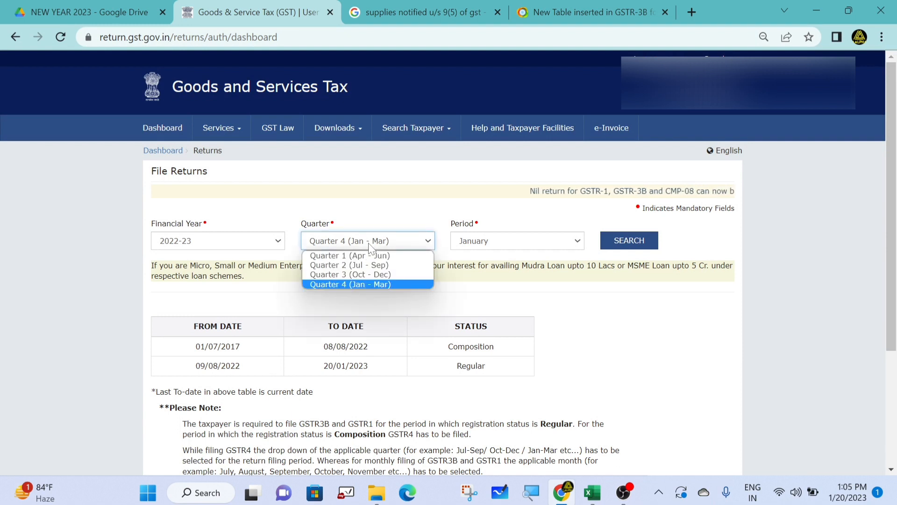
left_click(365, 275)
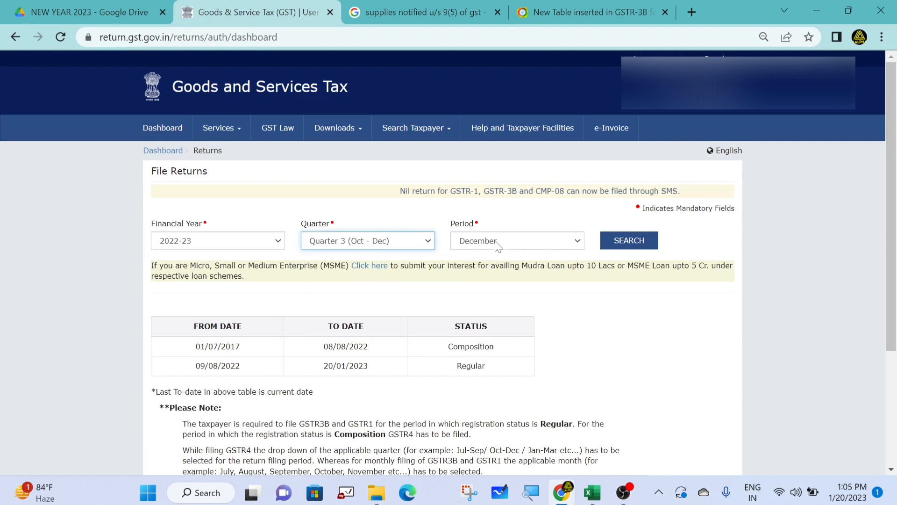
left_click(638, 247)
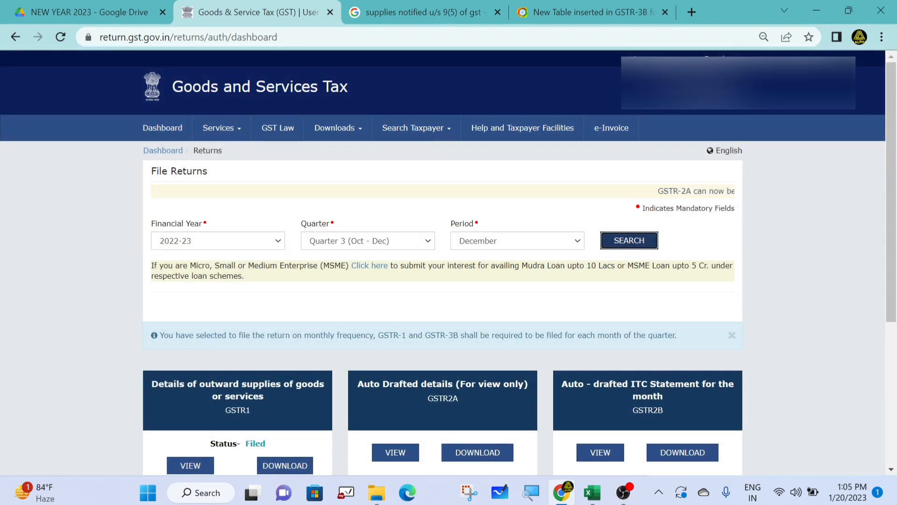
Open the December GSTR-3B monthly return for online preparation as a non-nil return and dismiss the system generated summary
scroll(331, 198, "down", 5)
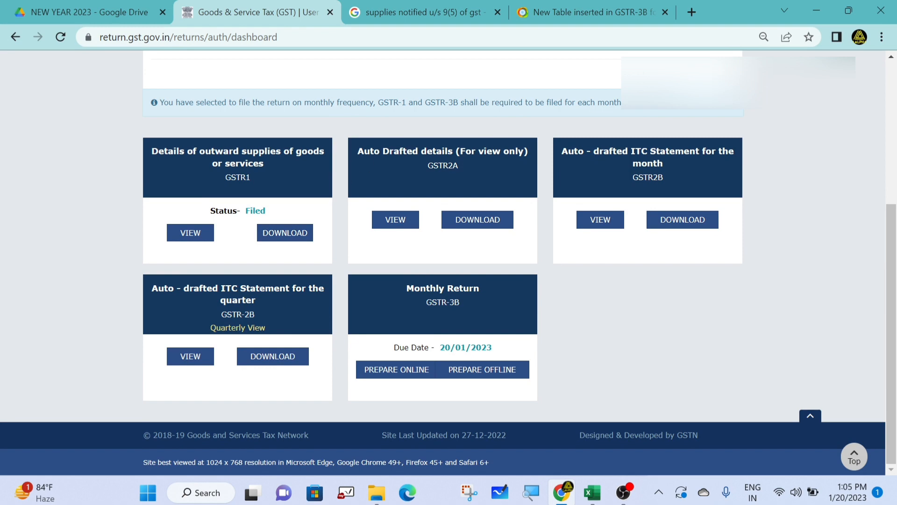
scroll(331, 198, "up", 1)
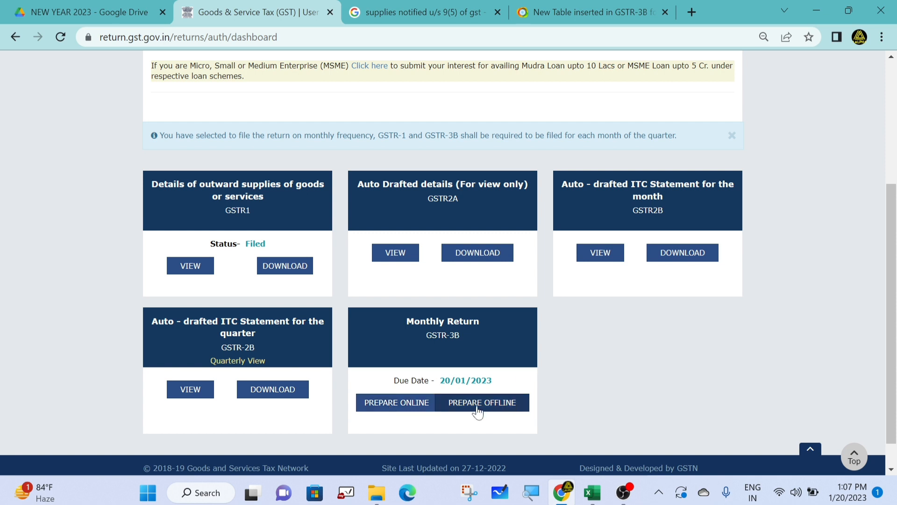
left_click(388, 410)
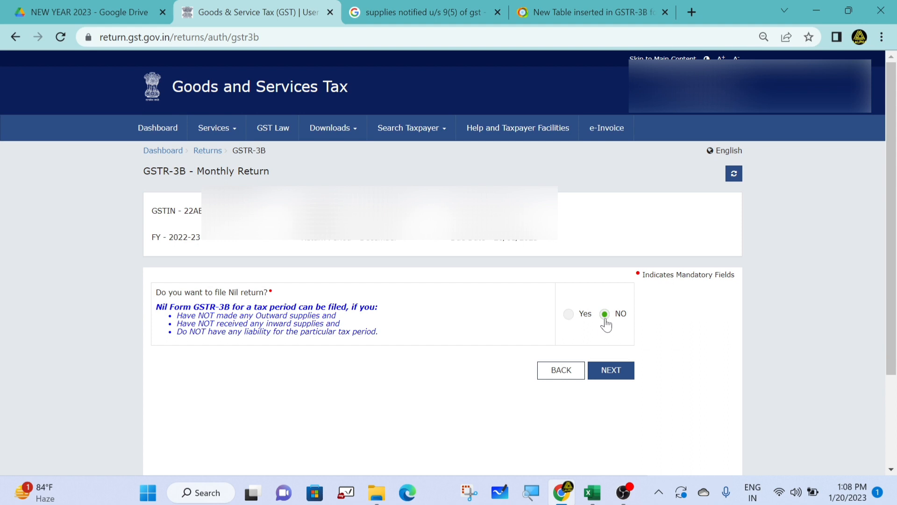
left_click(618, 374)
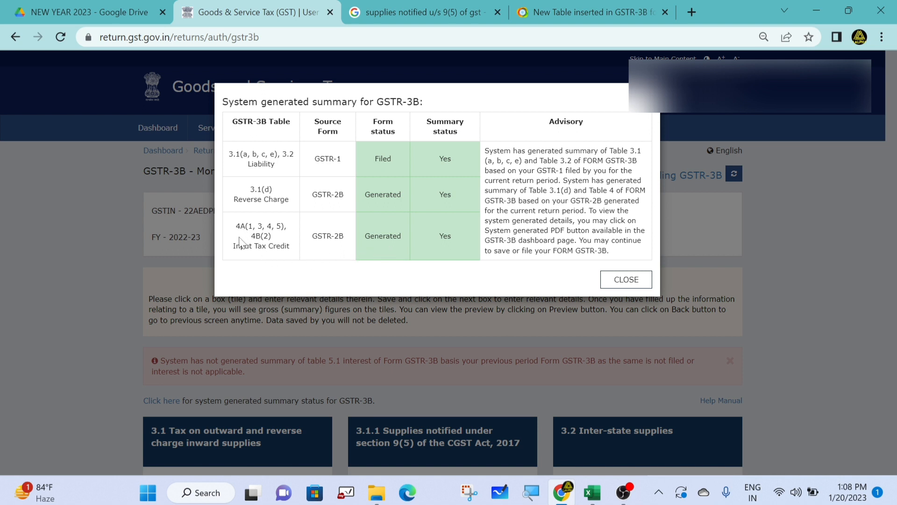
left_click(615, 281)
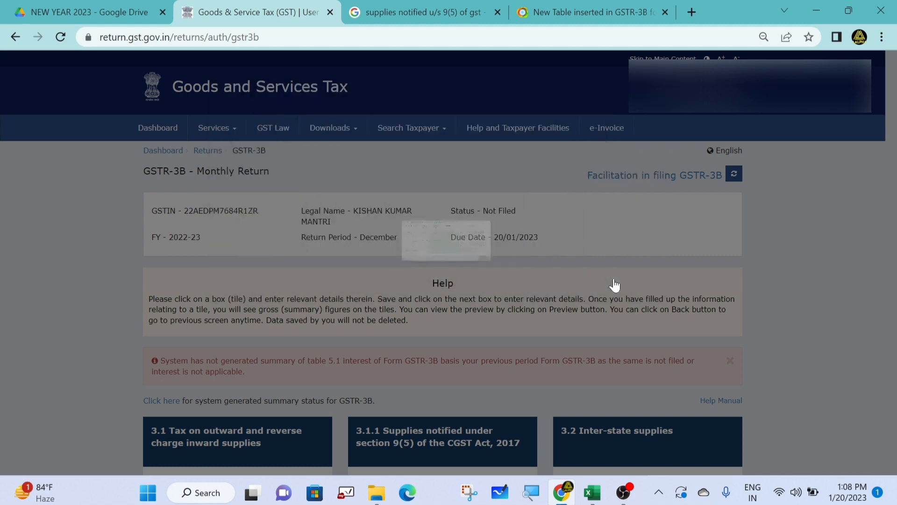
In table 3.2 Inter-state supplies, choose 07 - Delhi for unregistered persons, view the composition taxable persons section, and cancel the entries
scroll(613, 279, "down", 5)
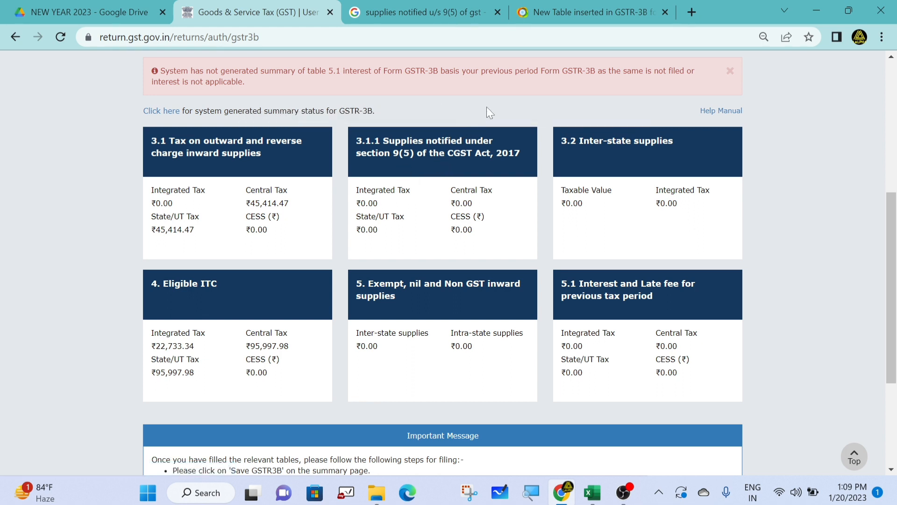
left_click(643, 154)
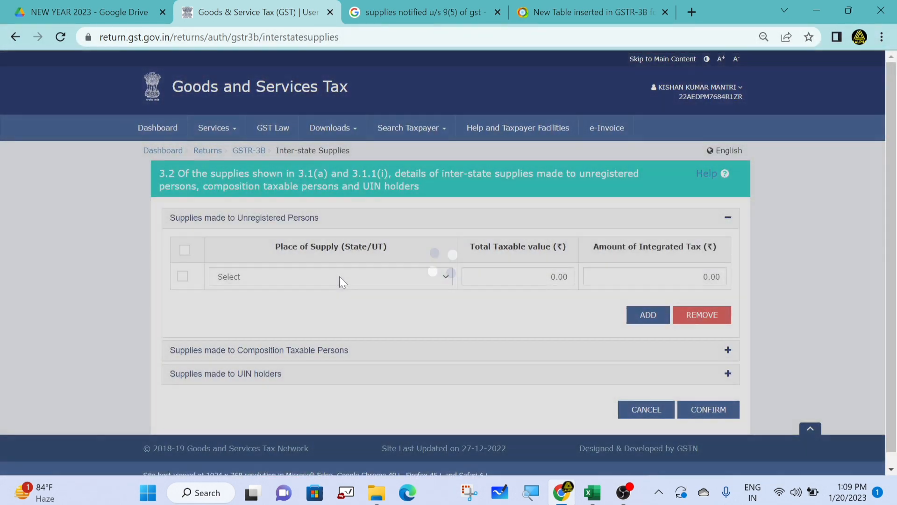
left_click(339, 276)
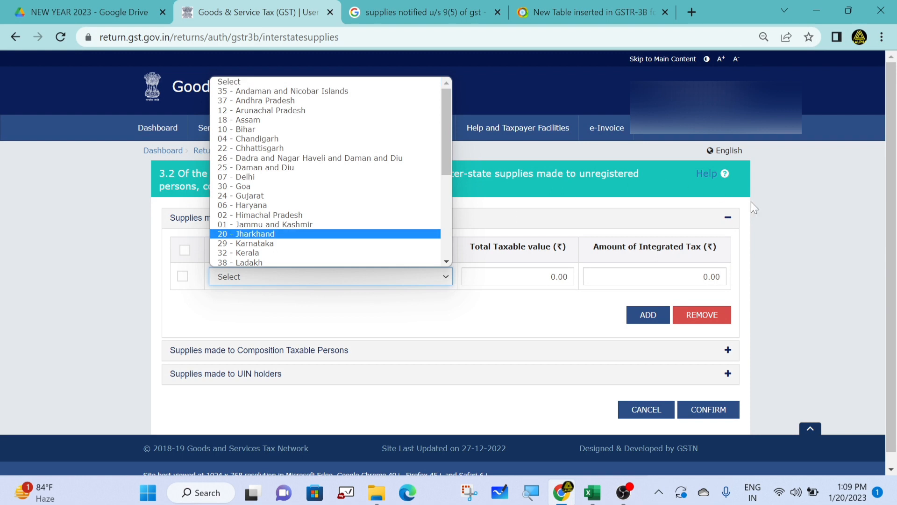
left_click(801, 226)
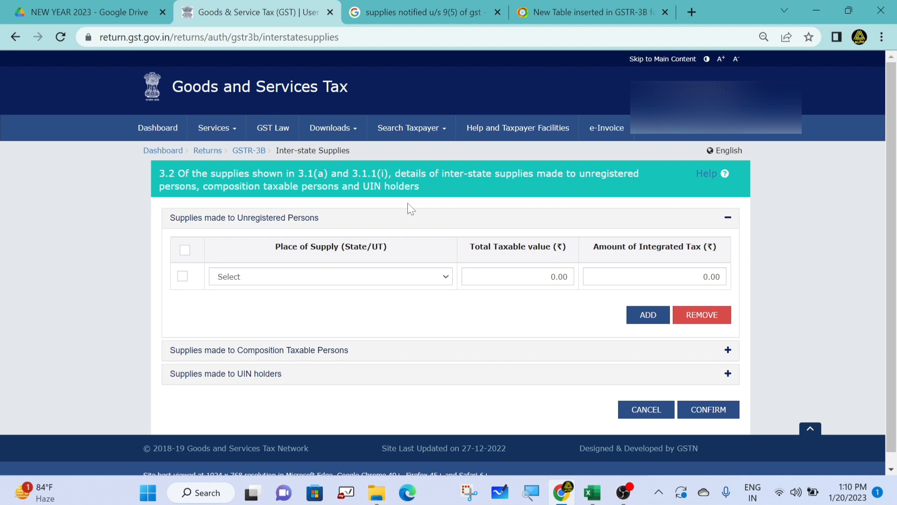
left_click(370, 276)
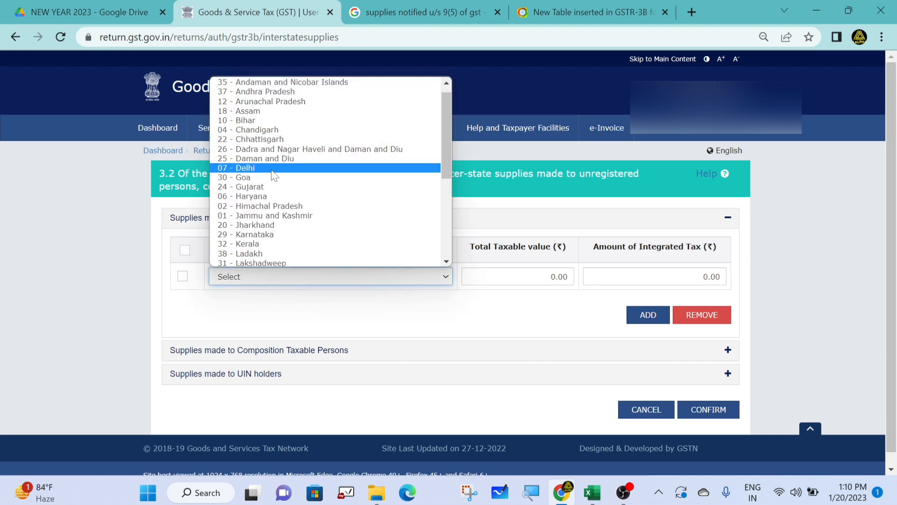
left_click(274, 169)
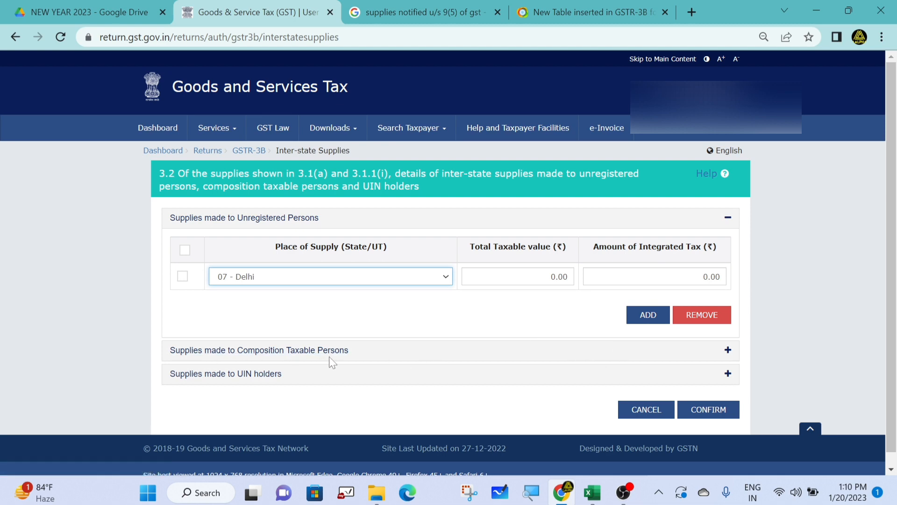
left_click(728, 352)
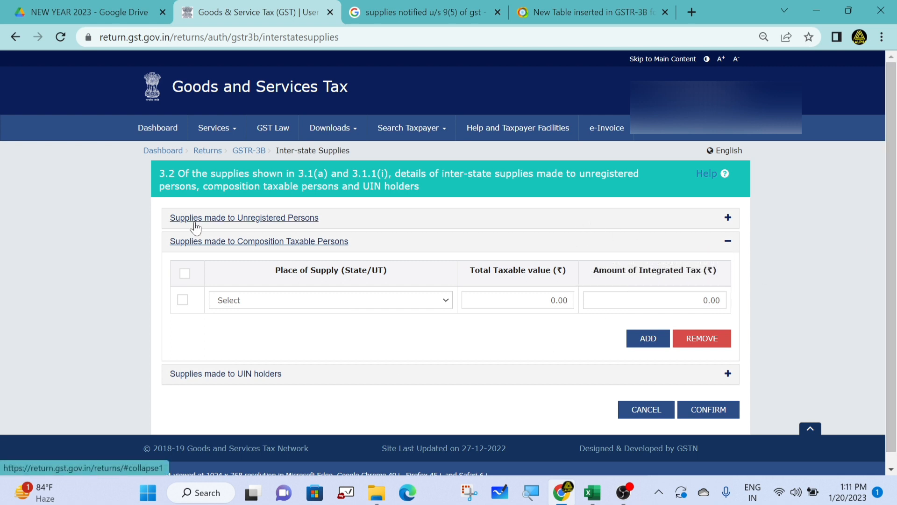
left_click(644, 410)
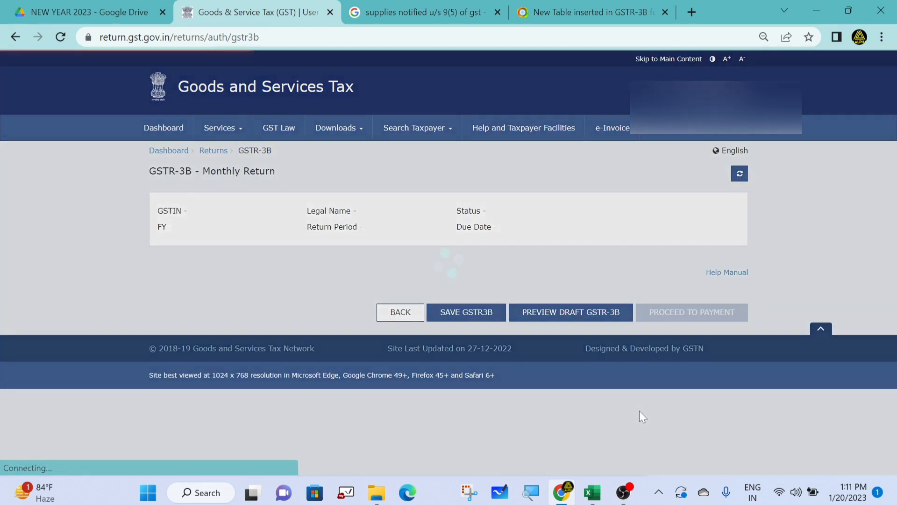
Examine the ITC available, ITC reversed, net ITC and other details in table 4 Eligible ITC, and leave without confirming
scroll(596, 425, "down", 3)
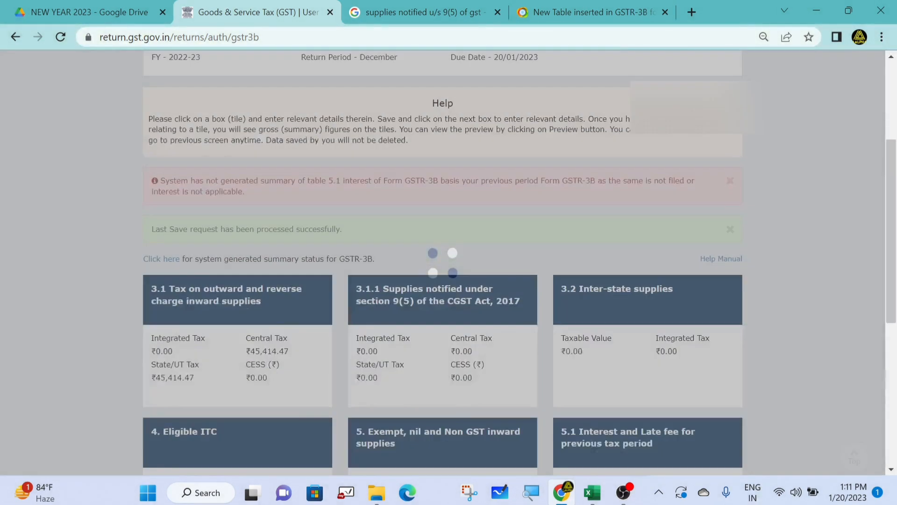
scroll(443, 263, "down", 3)
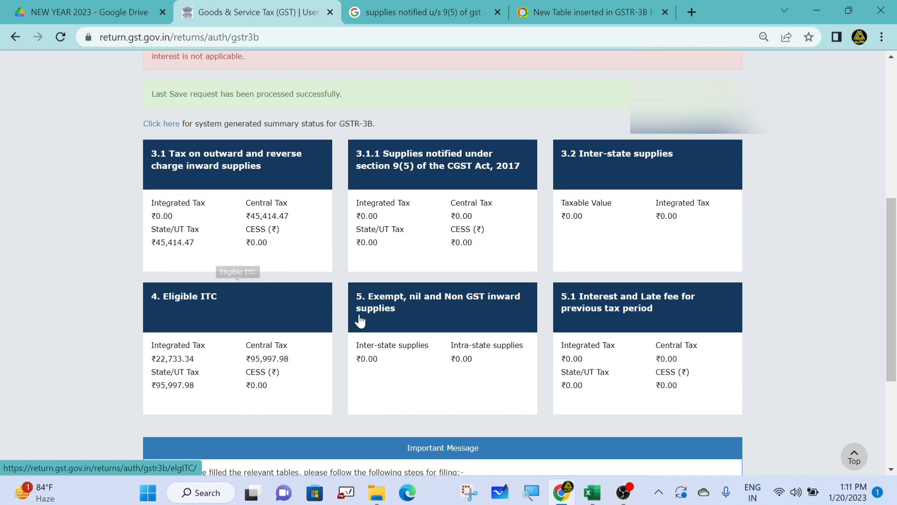
scroll(361, 316, "down", 1)
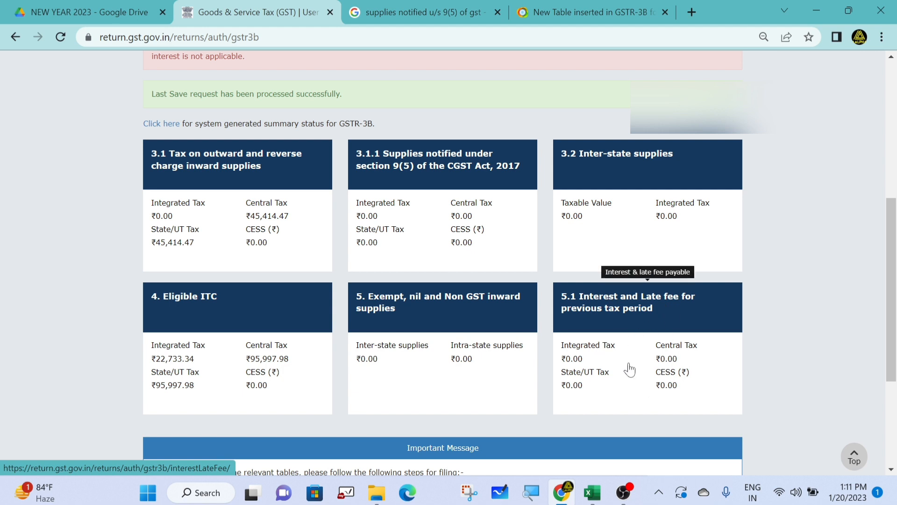
left_click(178, 311)
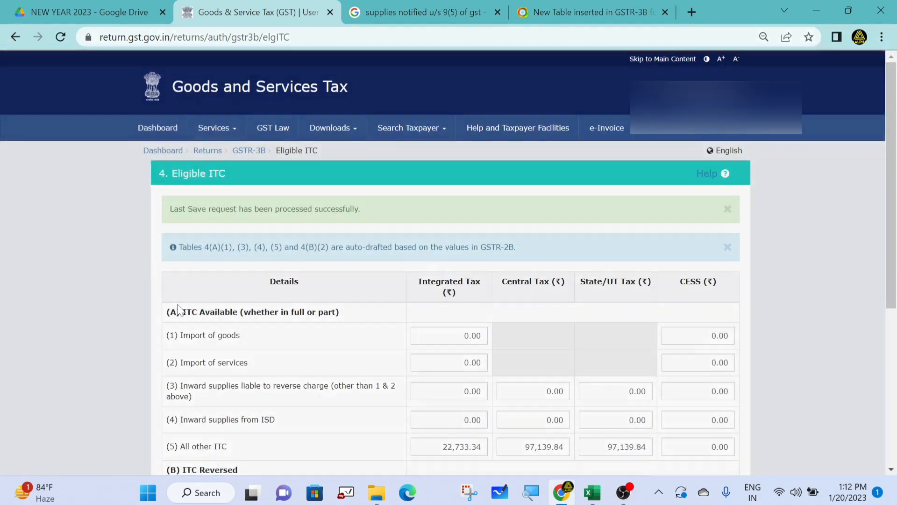
scroll(107, 290, "down", 5)
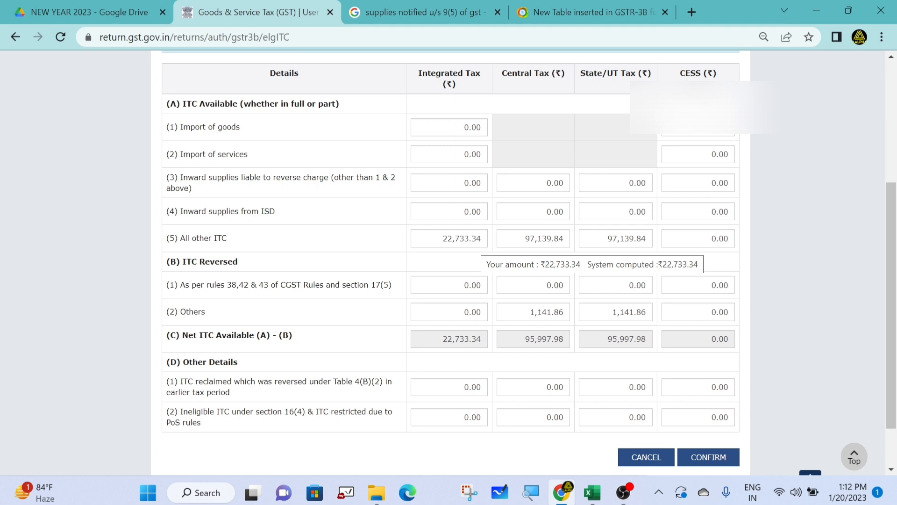
scroll(451, 262, "up", 1)
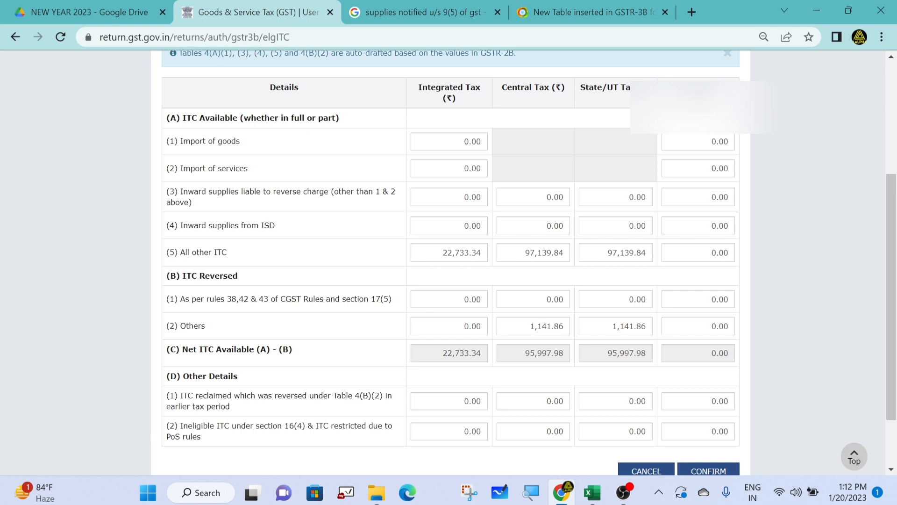
mouse_move(449, 253)
scroll(533, 253, "up", 1)
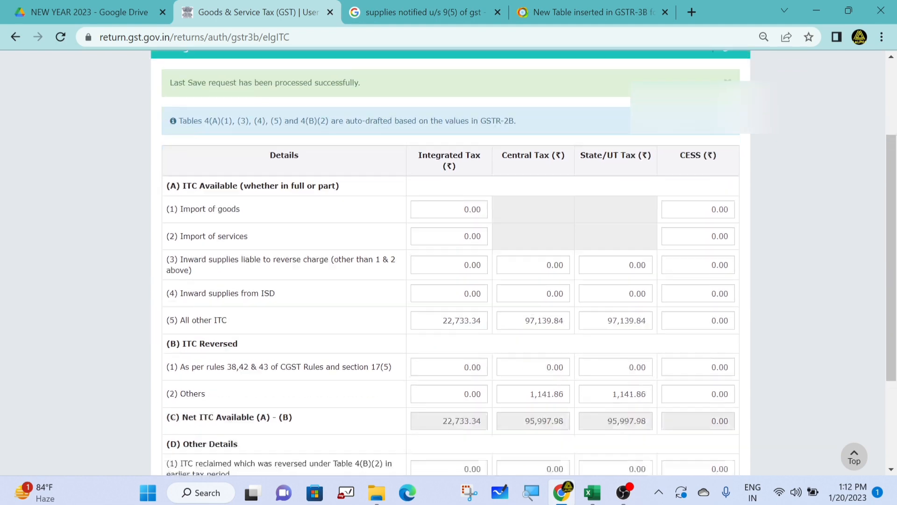
scroll(486, 276, "down", 3)
scroll(448, 202, "up", 3)
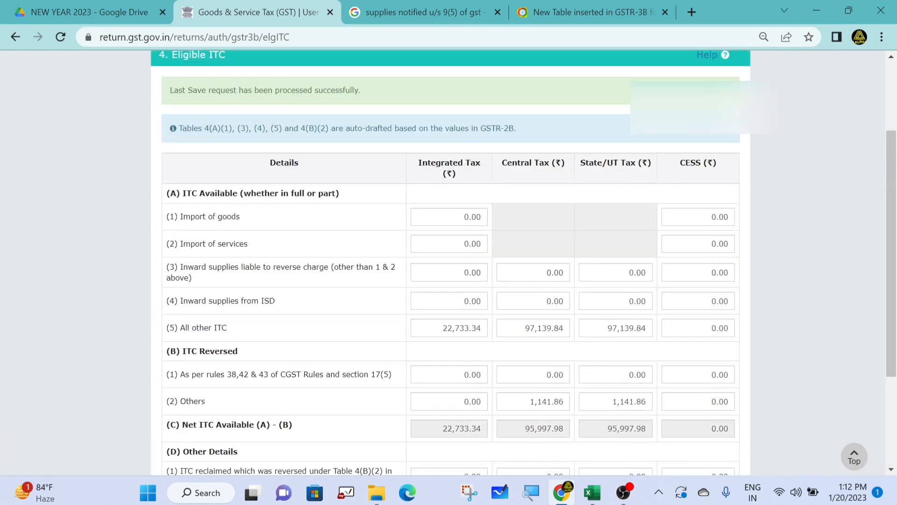
scroll(443, 182, "down", 1)
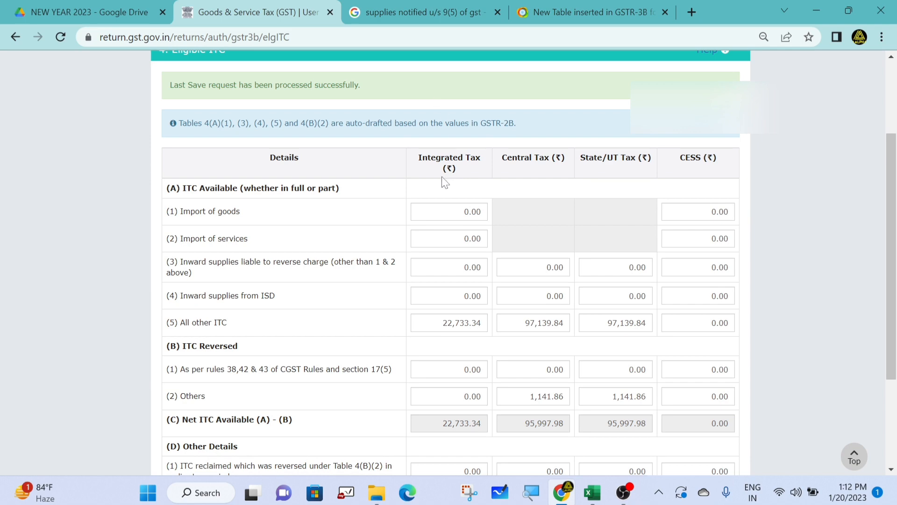
scroll(449, 262, "down", 3)
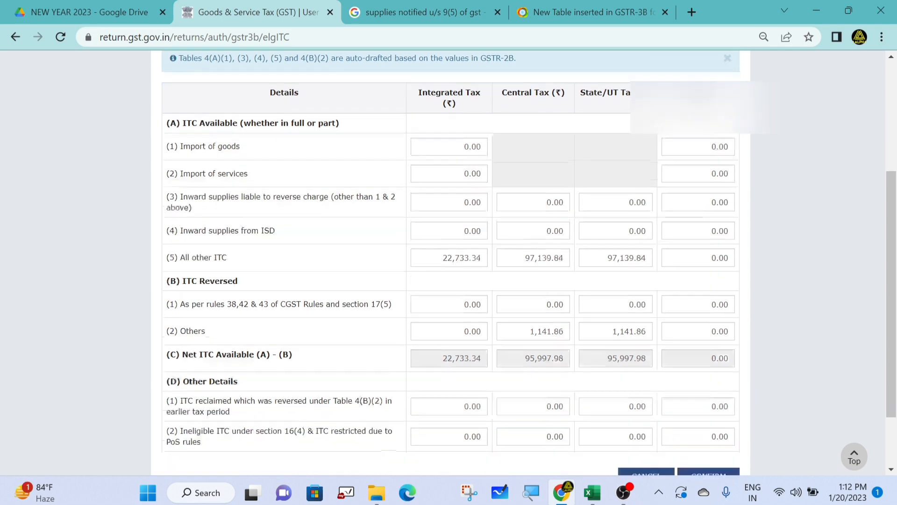
scroll(643, 395, "up", 2)
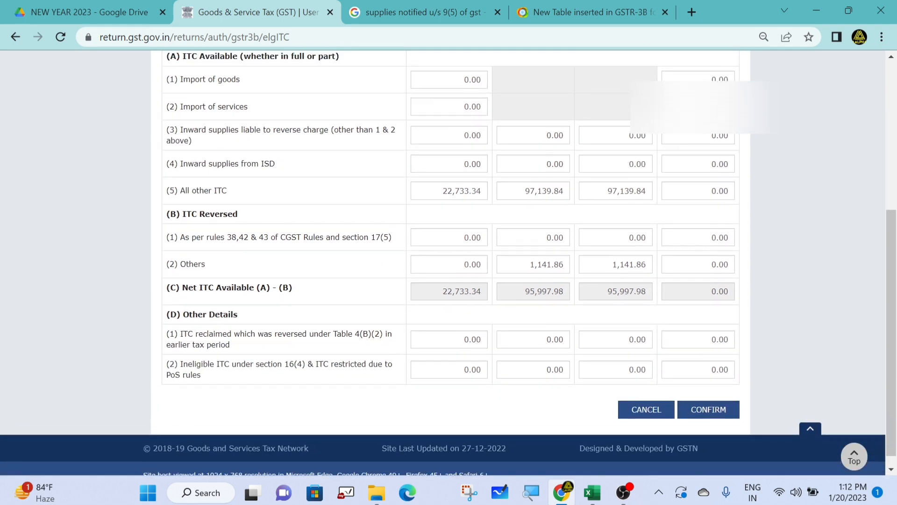
scroll(678, 411, "down", 2)
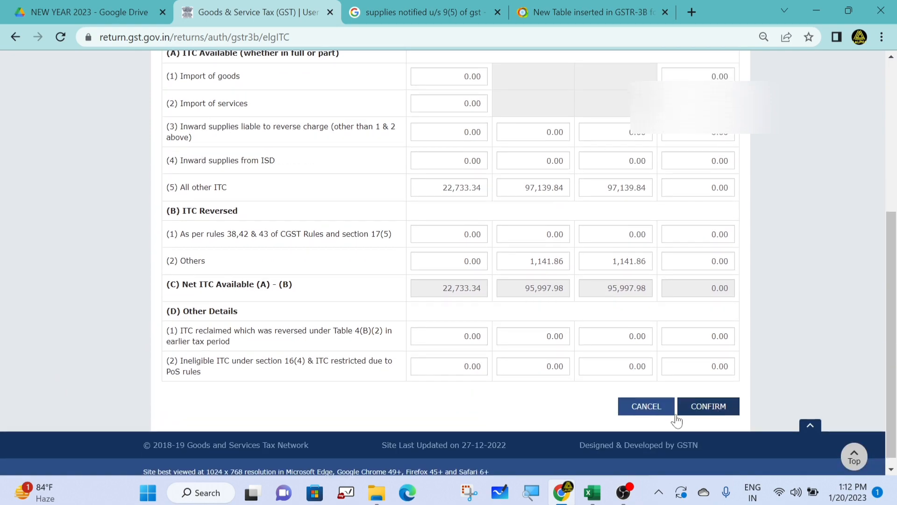
left_click(639, 406)
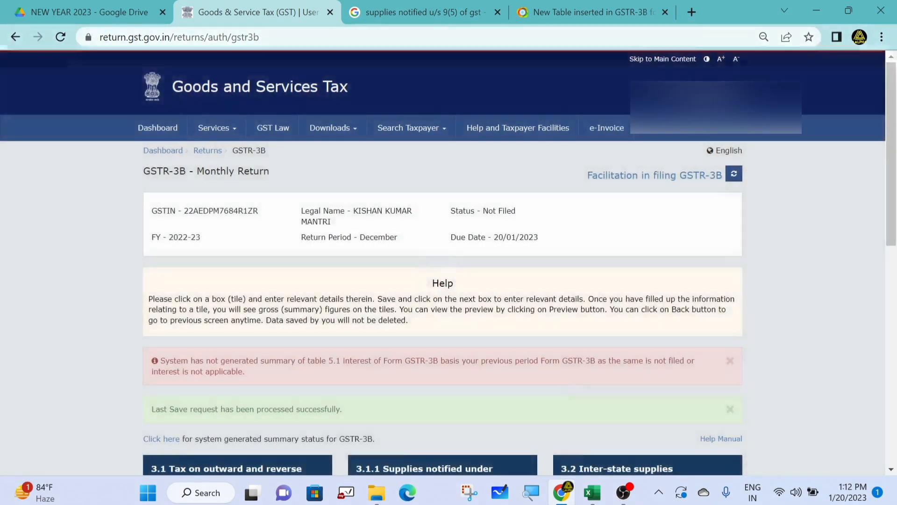
Leave the GSTR-3B summary and its nil return question, going back to the File Returns page
scroll(578, 403, "down", 5)
scroll(443, 262, "down", 5)
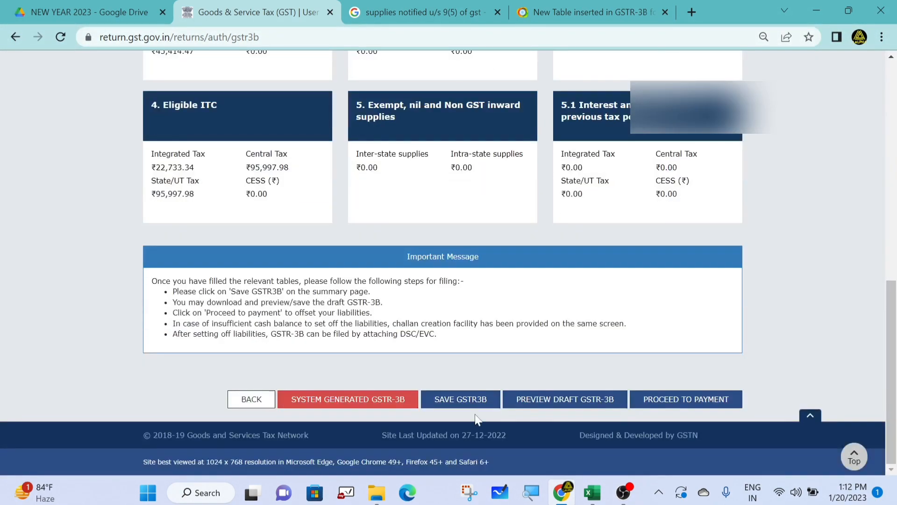
left_click(251, 398)
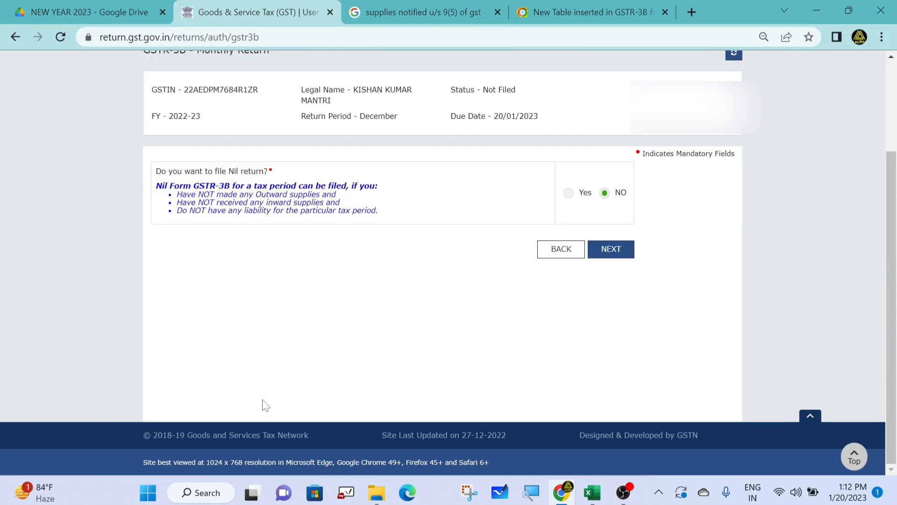
left_click(558, 250)
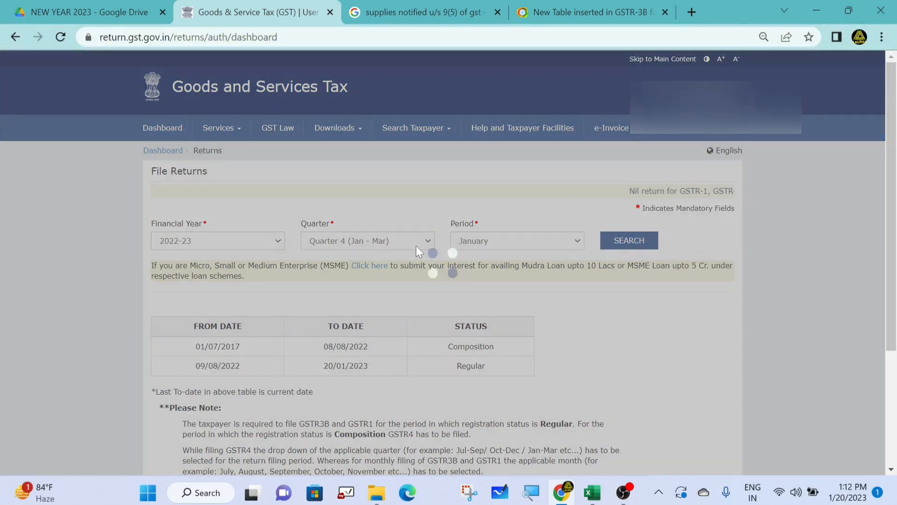
Find the Quarter 3 (Oct - Dec) December 2022-23 returns, review the monthly GSTR-2B ITC summary, and return to the File Returns page
left_click(416, 245)
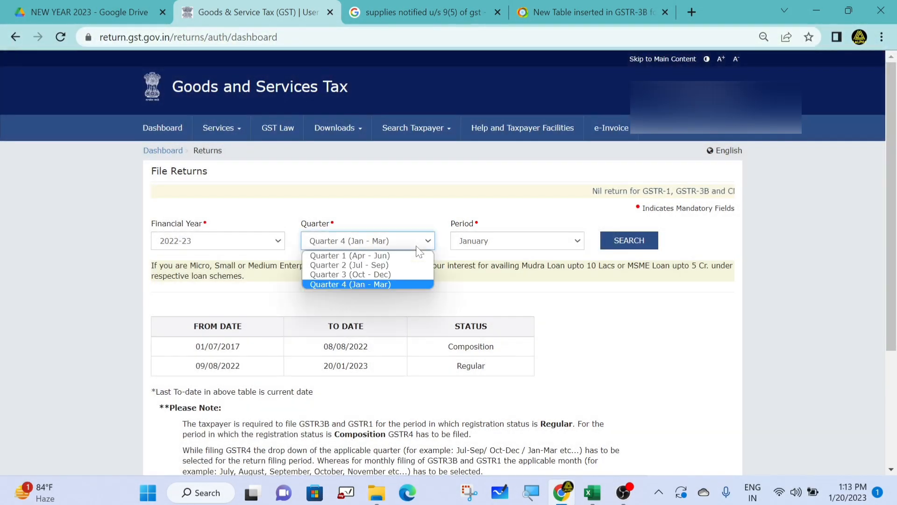
left_click(398, 276)
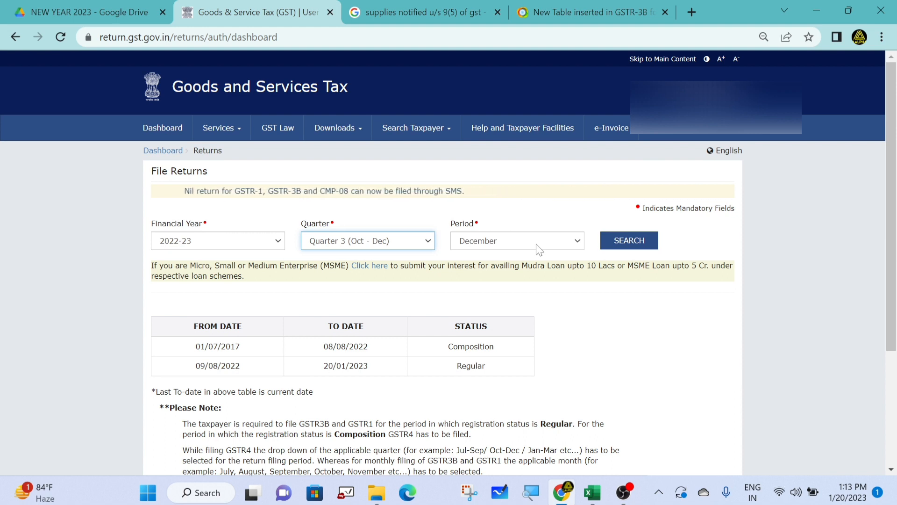
left_click(644, 240)
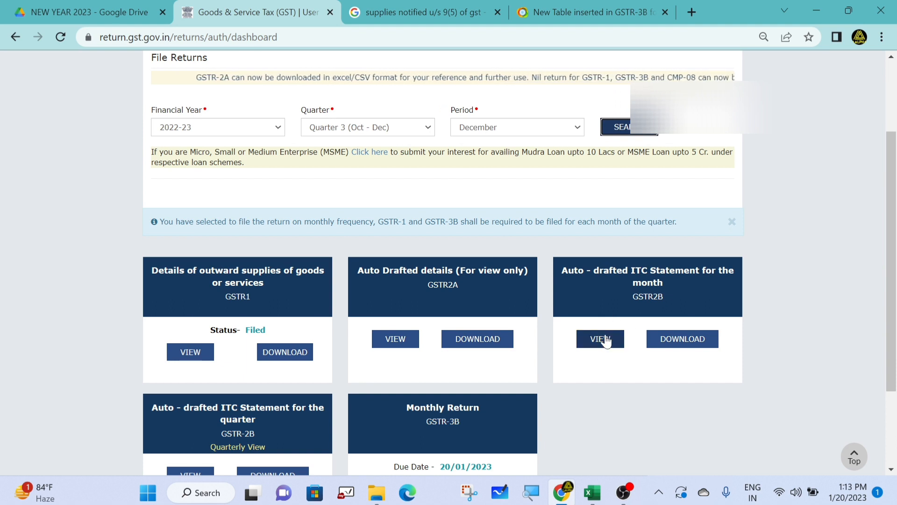
double_click(656, 283)
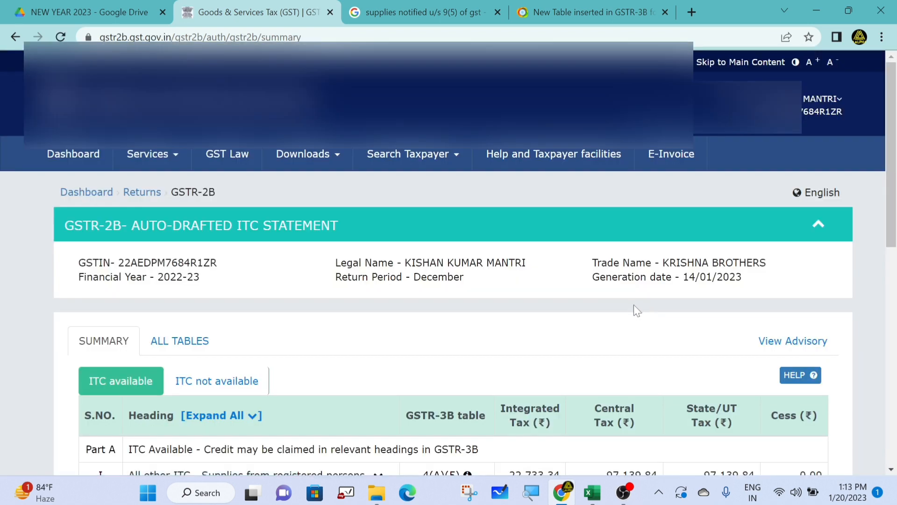
scroll(633, 305, "down", 3)
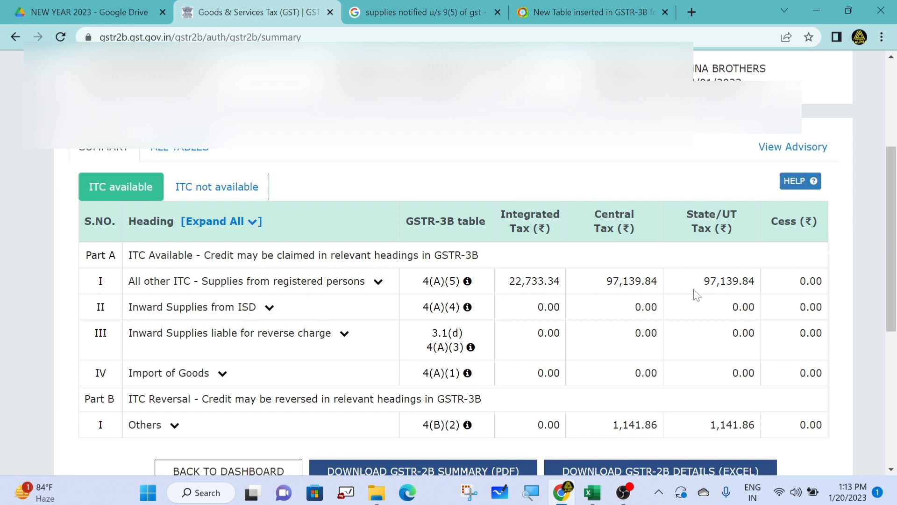
left_click(15, 37)
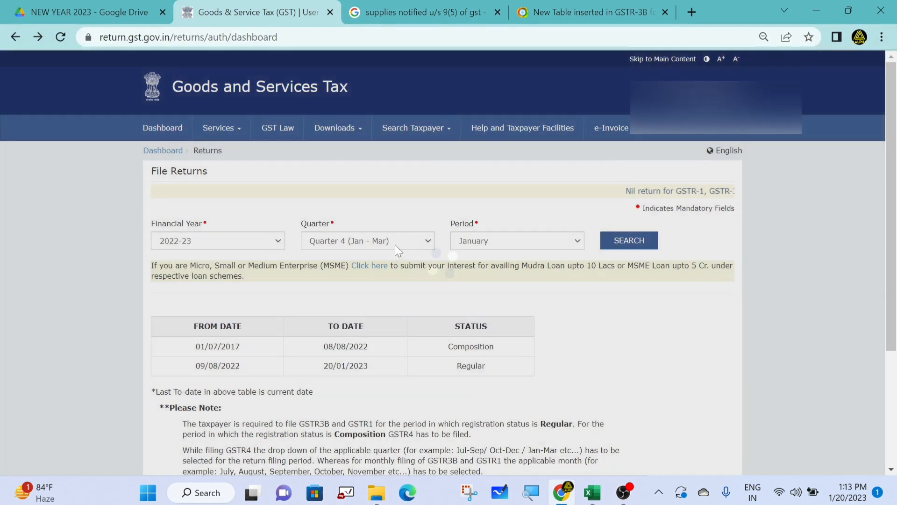
Search Quarter 3 (Oct - Dec) for December again, open GSTR-3B for online preparation as a non-nil return, and dismiss the system generated summary
left_click(395, 245)
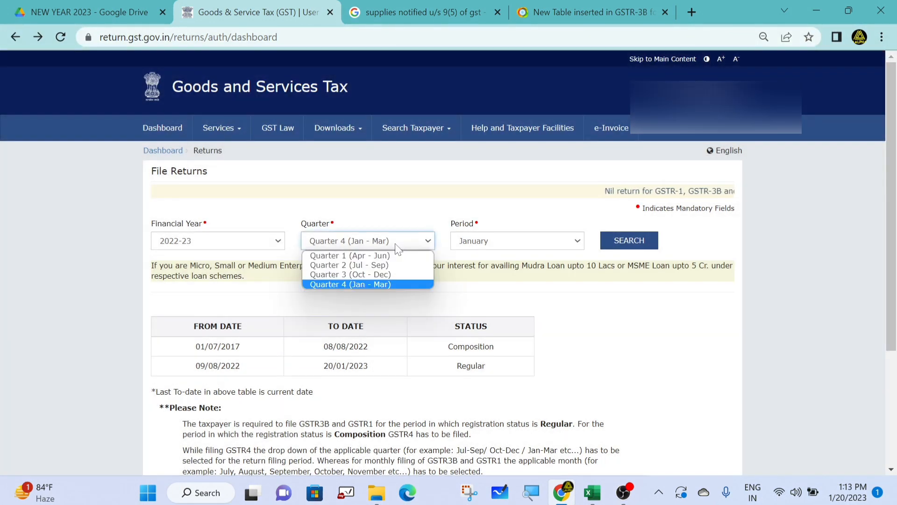
left_click(390, 274)
left_click(640, 248)
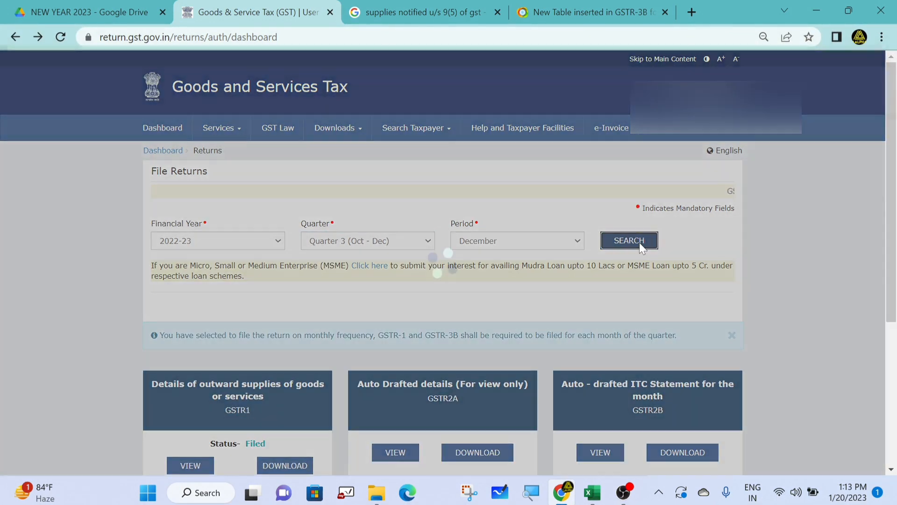
scroll(546, 349, "down", 4)
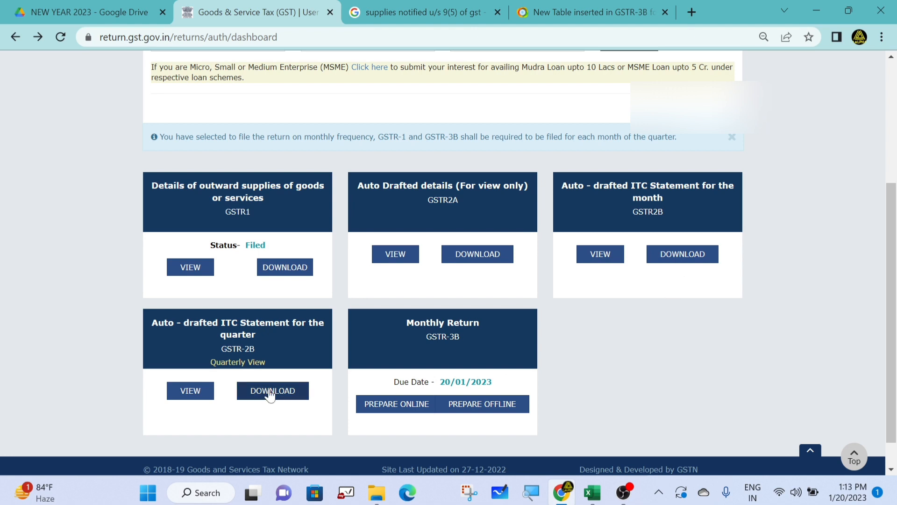
left_click(414, 405)
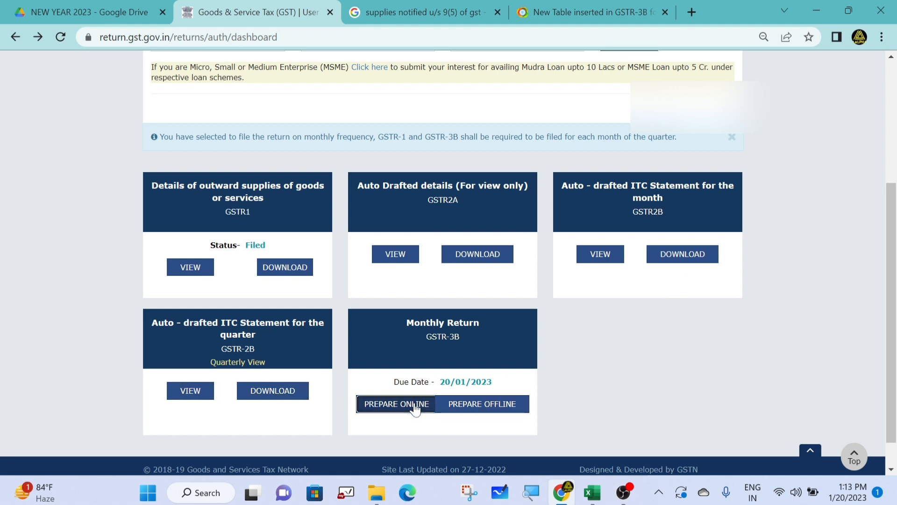
scroll(414, 410, "down", 4)
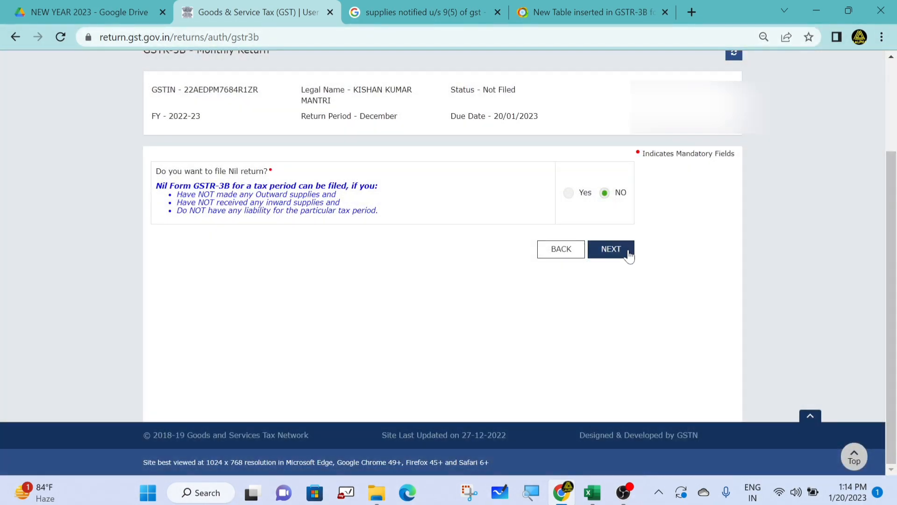
left_click(627, 248)
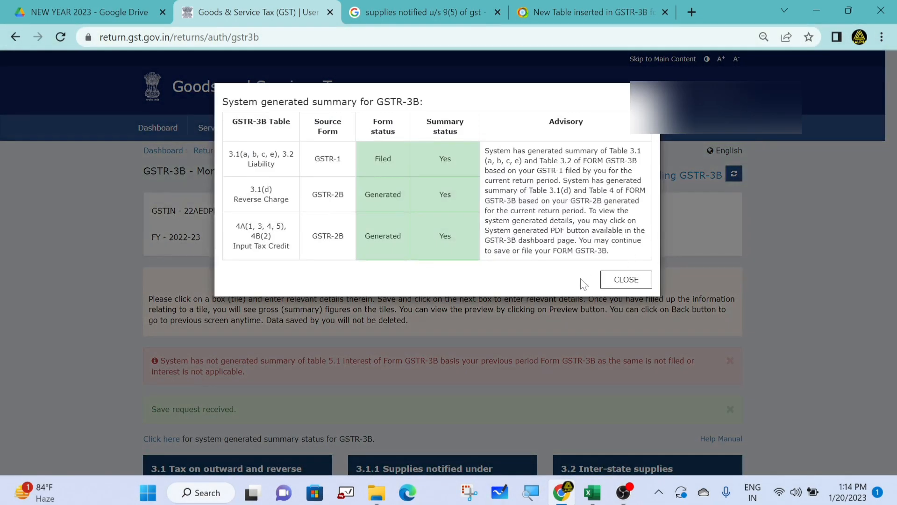
left_click(625, 281)
Review the ITC available, reversed and net rows in table 4 Eligible ITC, and leave with Cancel
scroll(615, 286, "down", 10)
scroll(448, 262, "up", 2)
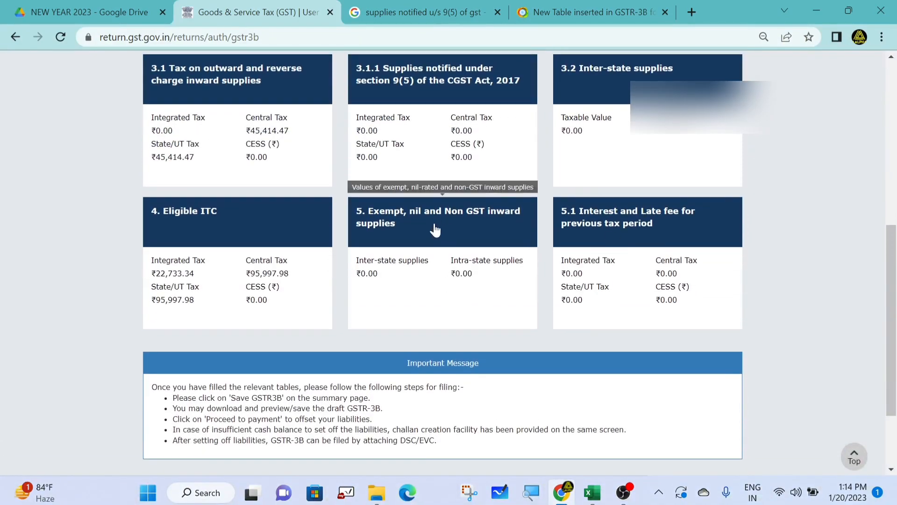
left_click(191, 226)
scroll(249, 332, "down", 3)
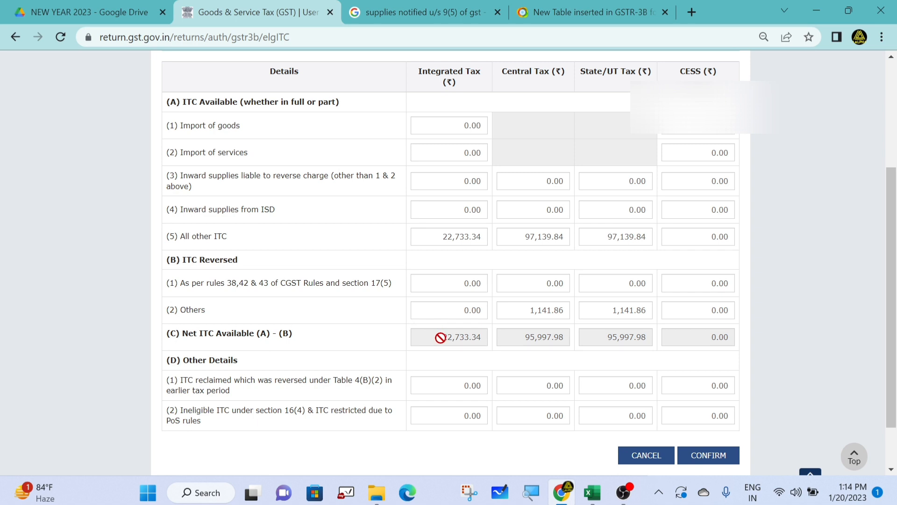
scroll(395, 374, "up", 1)
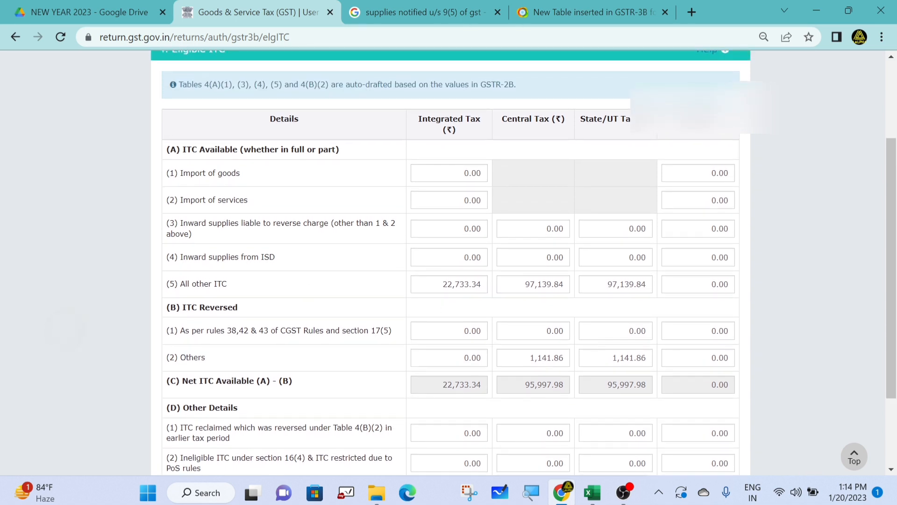
scroll(448, 262, "down", 2)
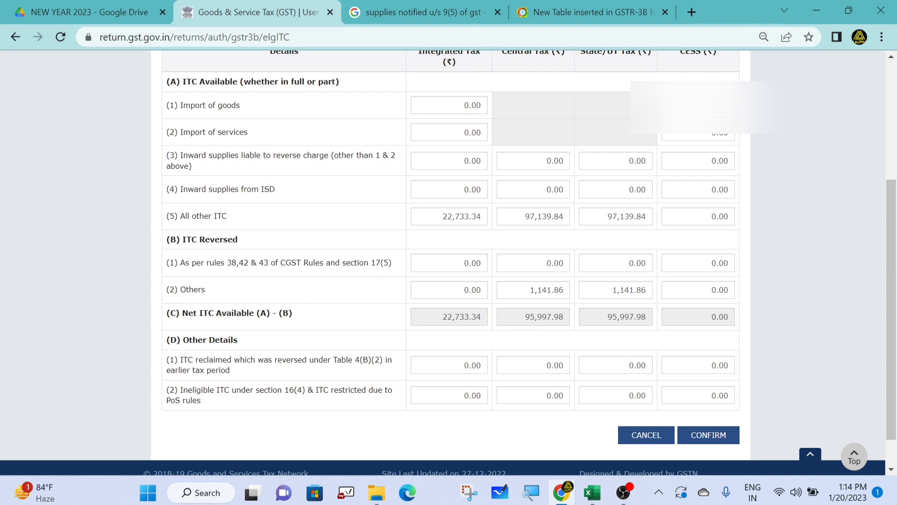
left_click(633, 438)
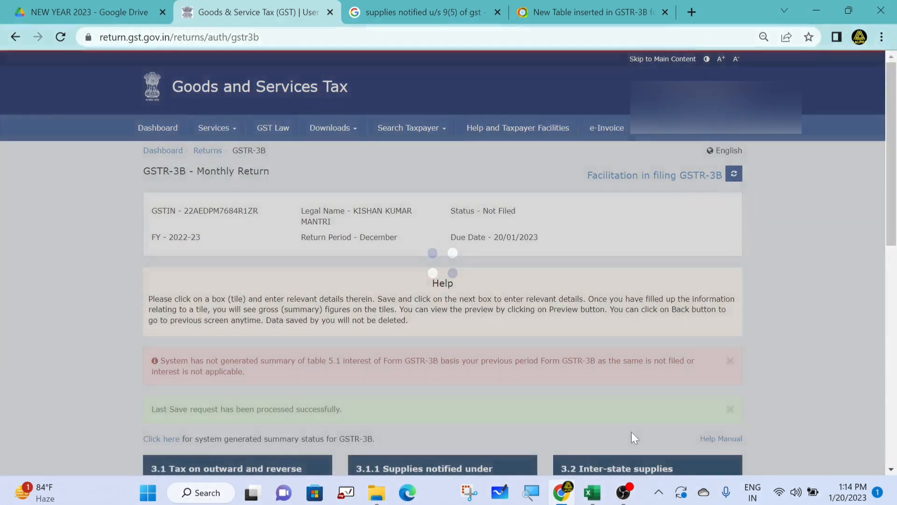
Reopen table 4 Eligible ITC, check its auto-drafted figures, and confirm the table
scroll(632, 435, "down", 3)
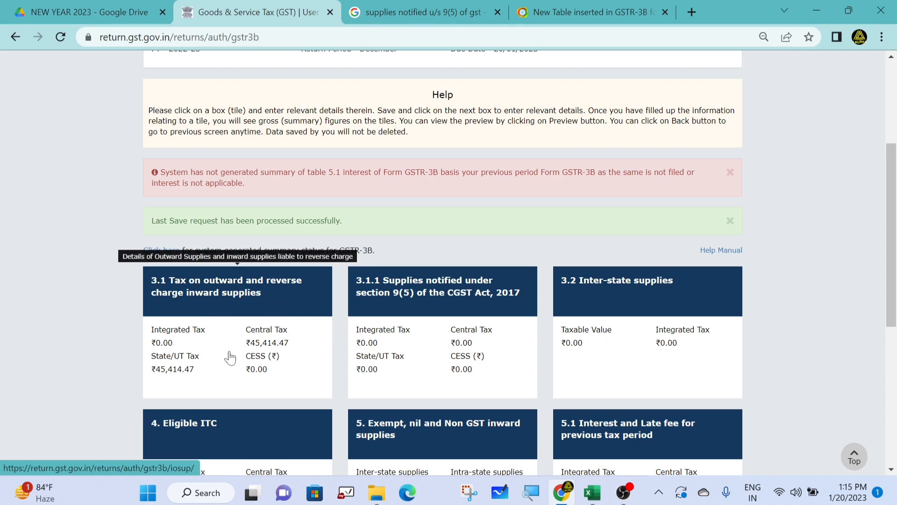
scroll(230, 357, "down", 2)
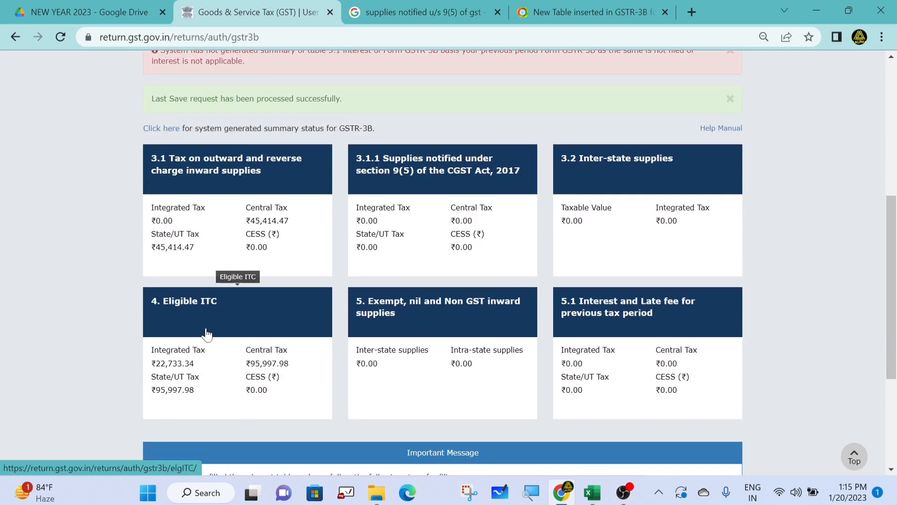
left_click(203, 314)
scroll(204, 317, "down", 3)
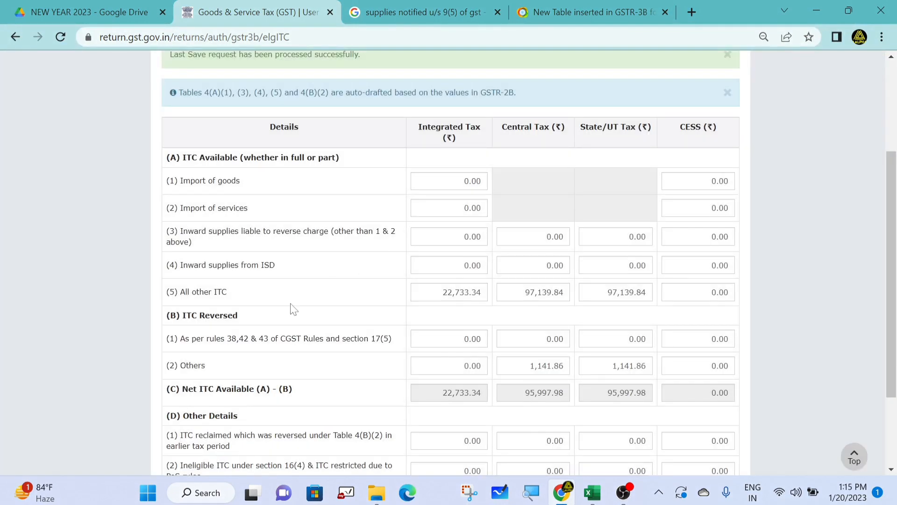
scroll(223, 363, "down", 1)
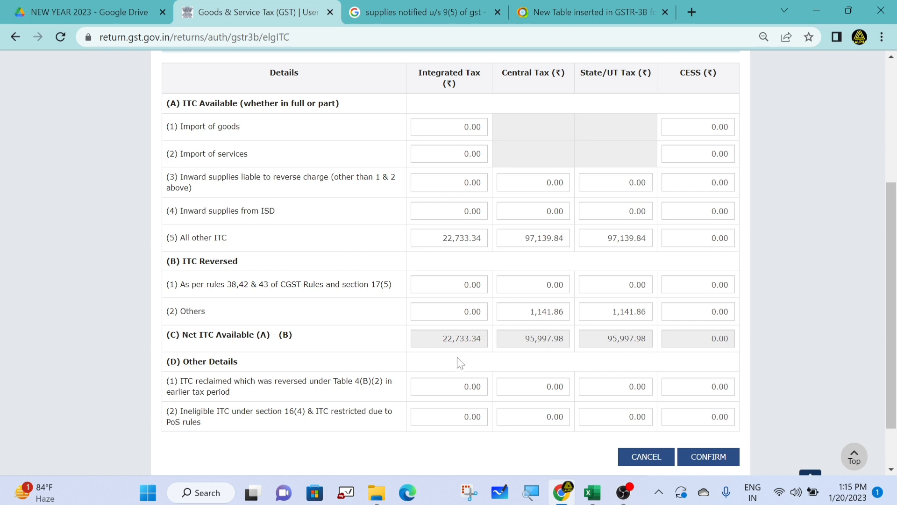
left_click(708, 456)
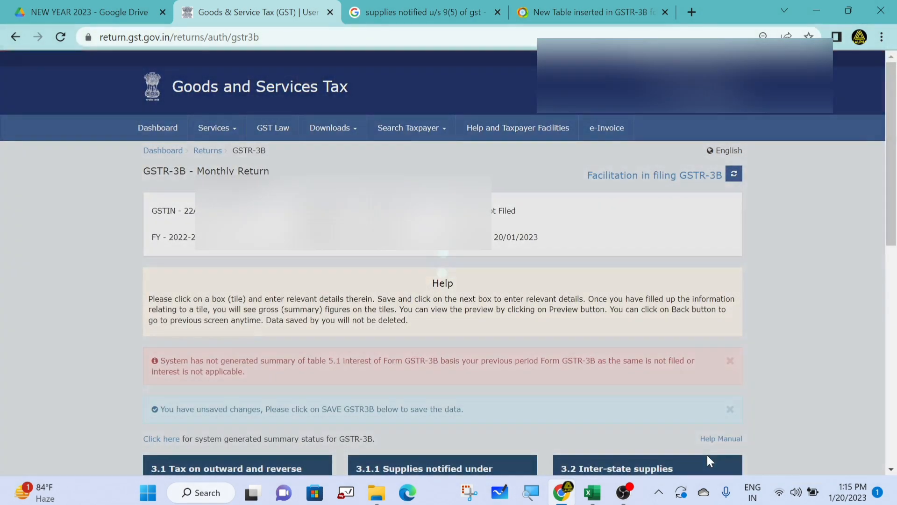
Save the GSTR-3B return from its summary page
scroll(449, 262, "down", 8)
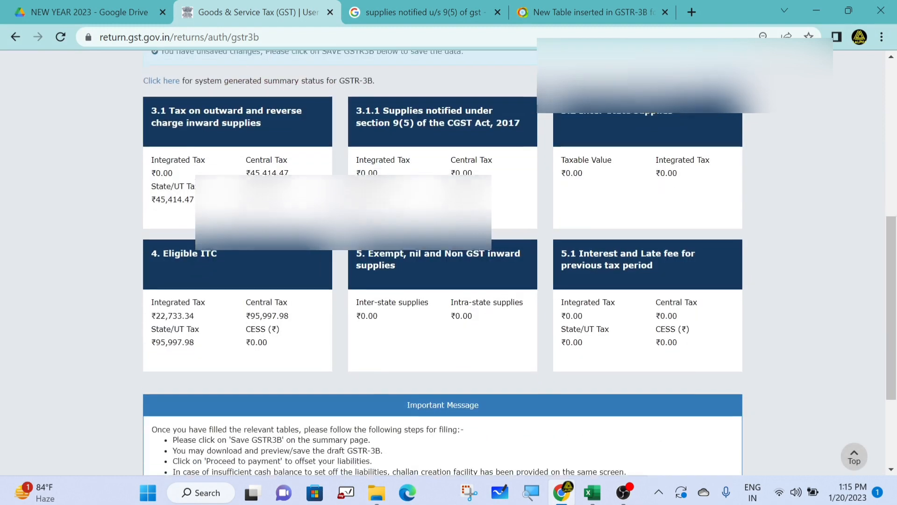
scroll(449, 262, "down", 3)
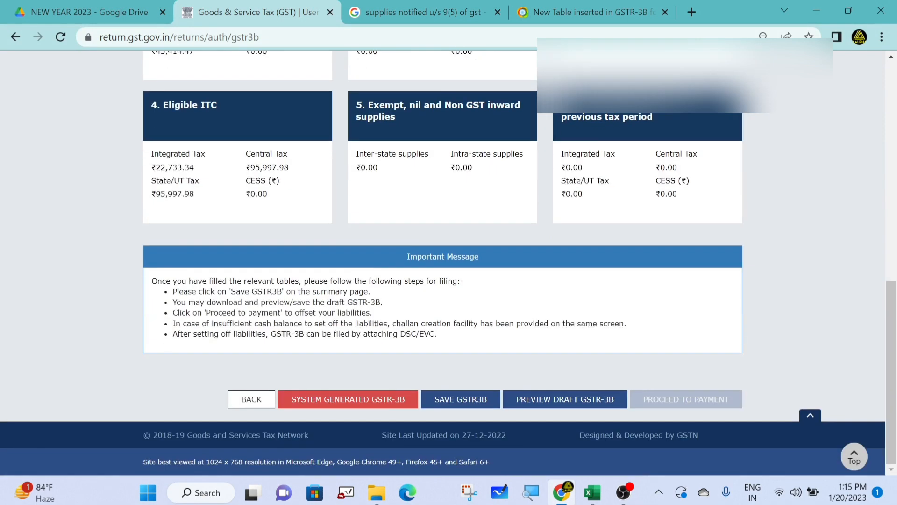
left_click(460, 400)
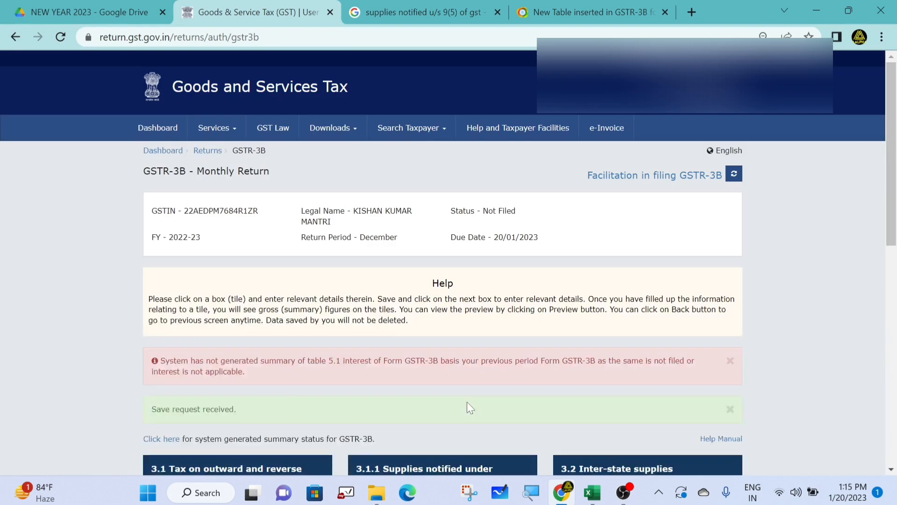
Proceed from the saved GSTR-3B summary to the payment of tax page
scroll(467, 402, "down", 5)
scroll(467, 402, "down", 6)
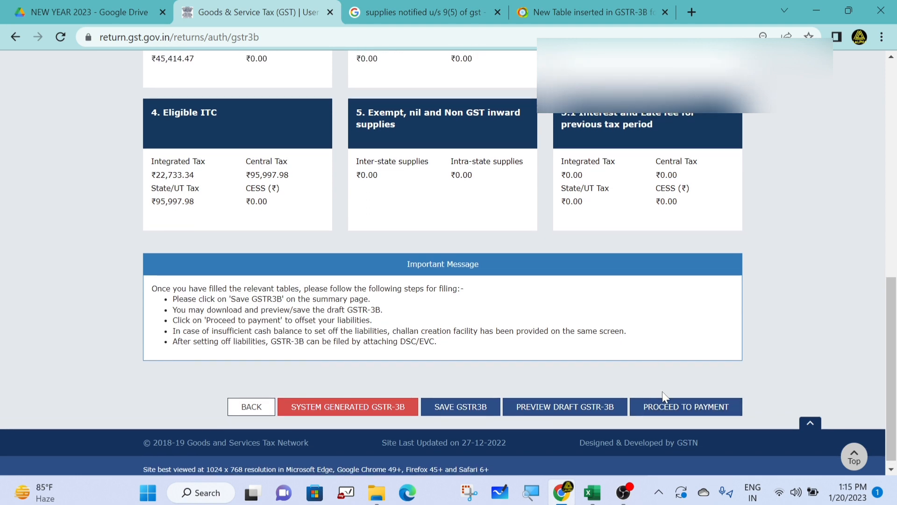
left_click(665, 409)
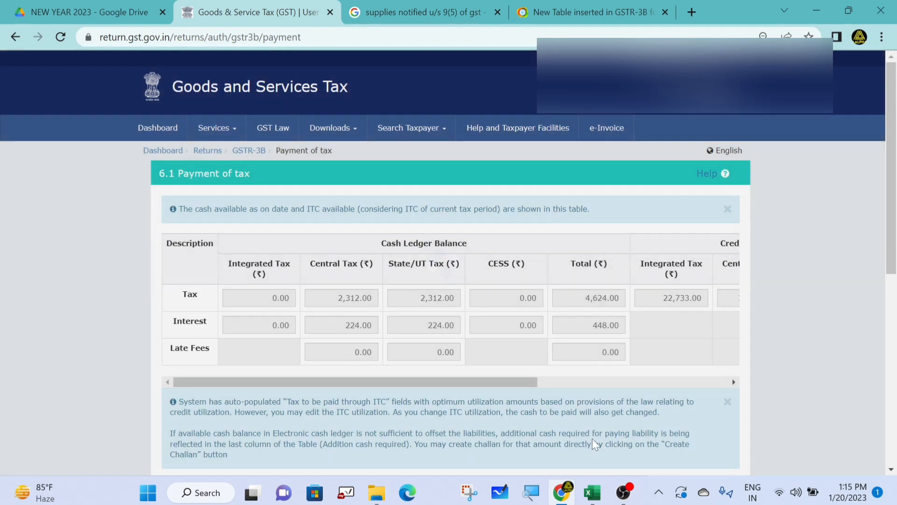
Examine the 6.1 Payment of tax table, from tax payable and ITC utilization across to the additional cash required column
scroll(593, 438, "down", 8)
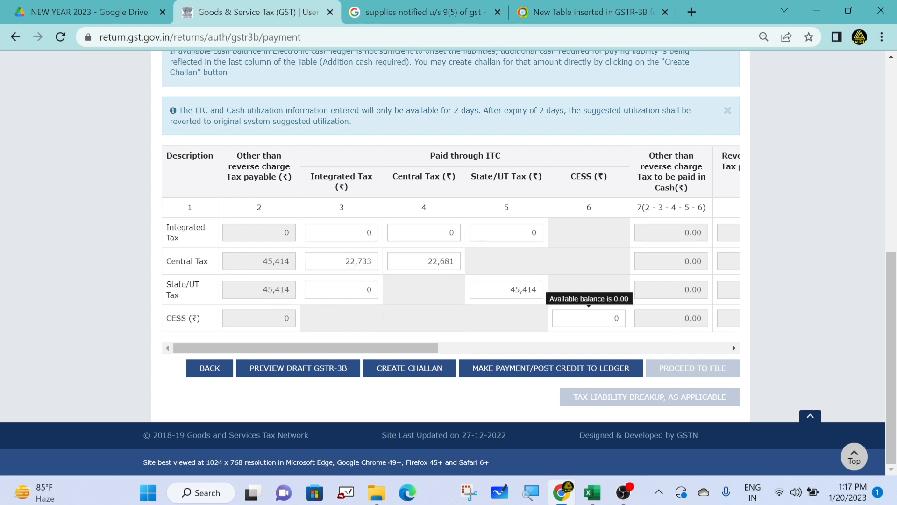
left_click(440, 348)
left_click_drag(440, 348, 559, 349)
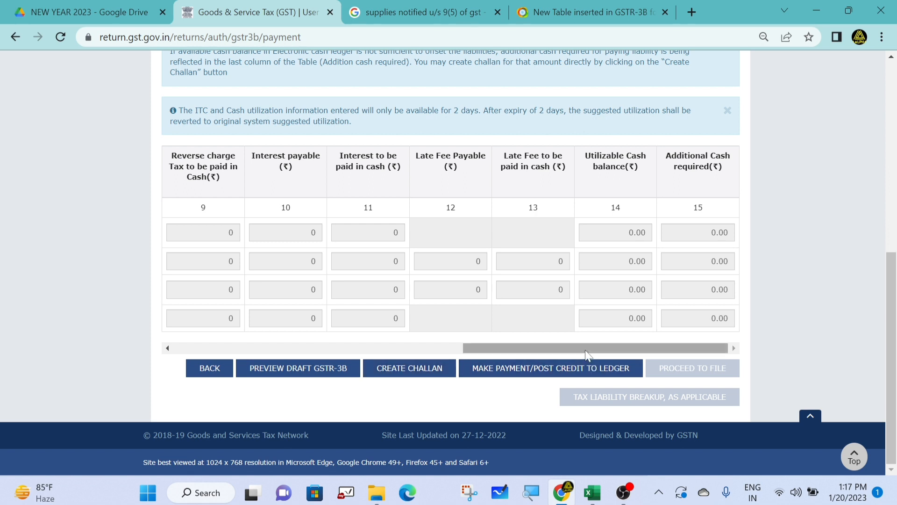
left_click_drag(589, 352, 640, 357)
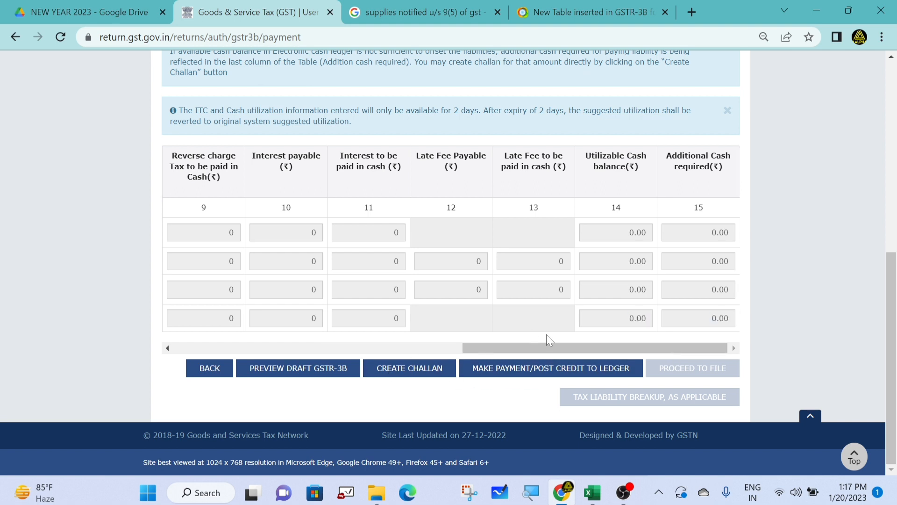
left_click_drag(549, 346, 198, 356)
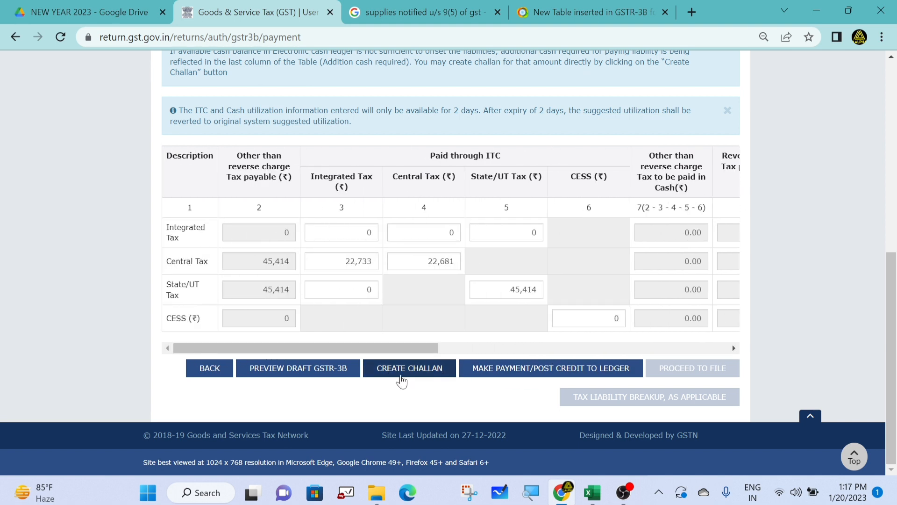
Start creating a challan from the payment page and review its deposit details, total challan amount and payment modes
left_click(407, 368)
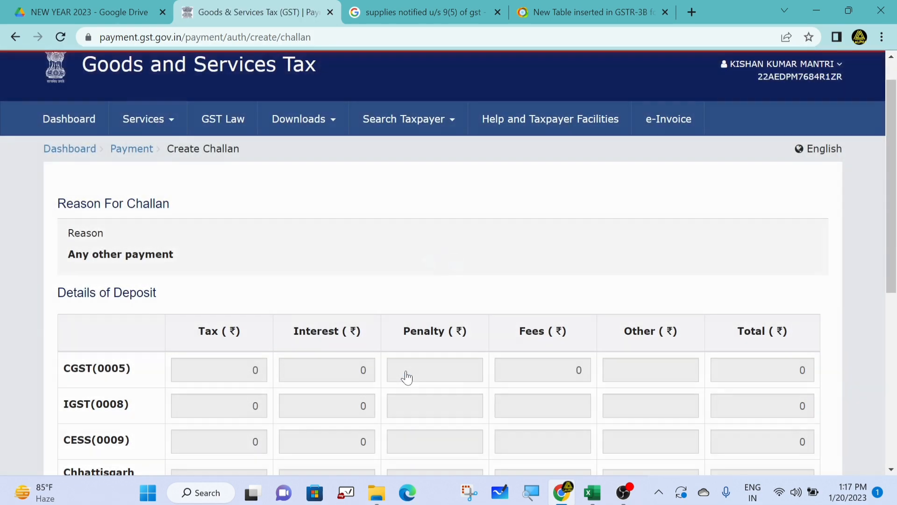
scroll(406, 378, "down", 5)
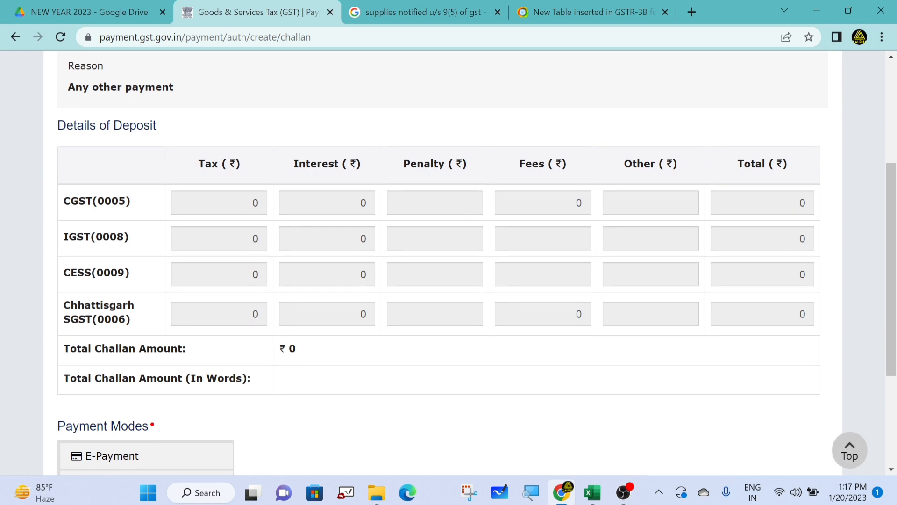
scroll(448, 261, "up", 1)
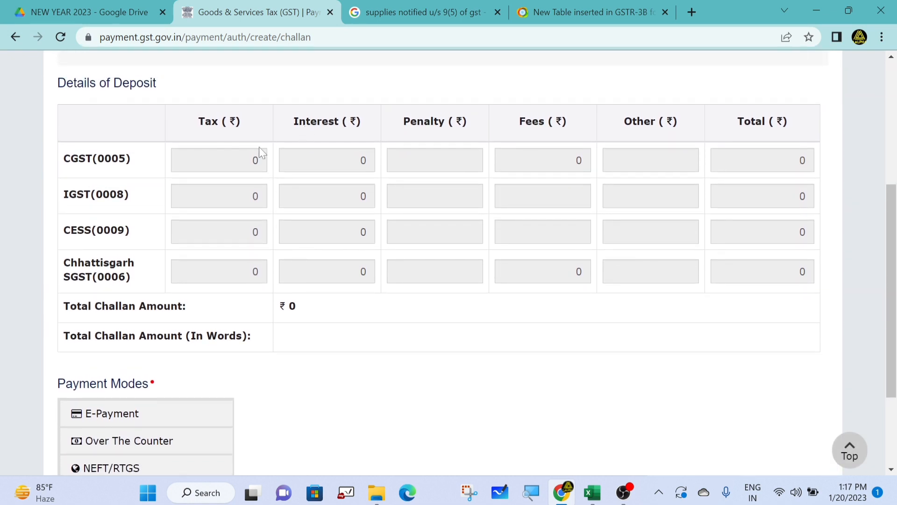
scroll(373, 294, "down", 2)
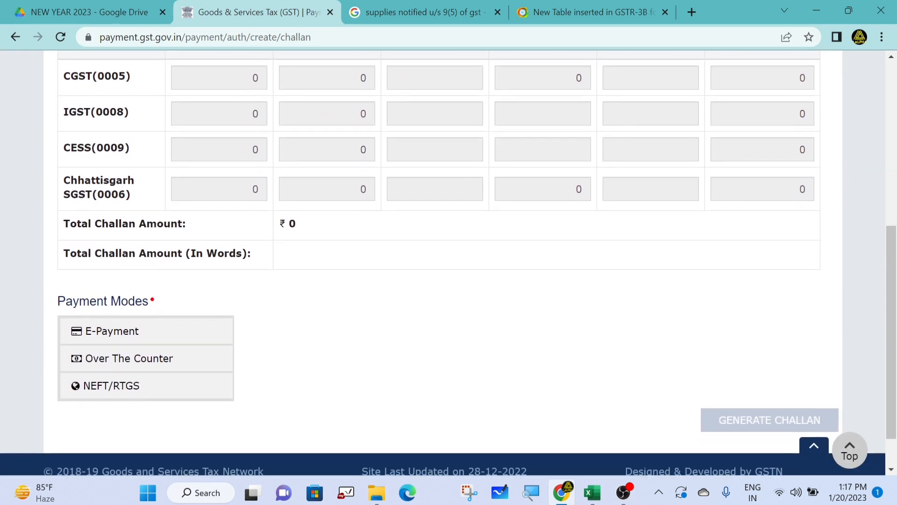
Review the challan's deposit table and payment modes, and return to the GSTR-3B payment of tax page
scroll(373, 295, "up", 2)
scroll(413, 284, "down", 1)
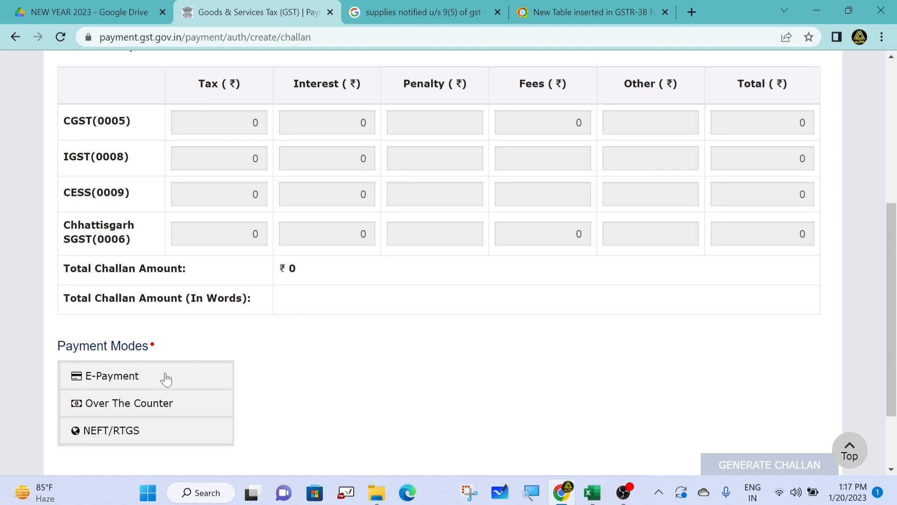
scroll(135, 383, "down", 2)
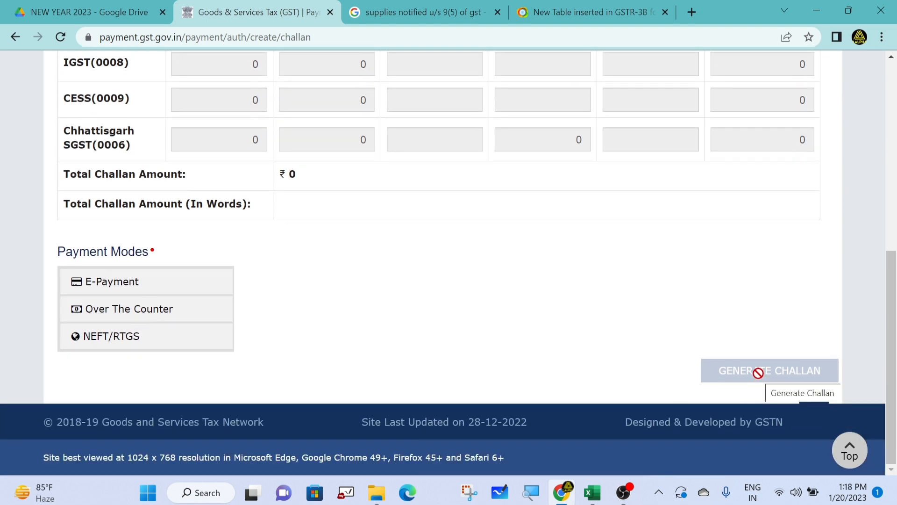
scroll(443, 263, "up", 8)
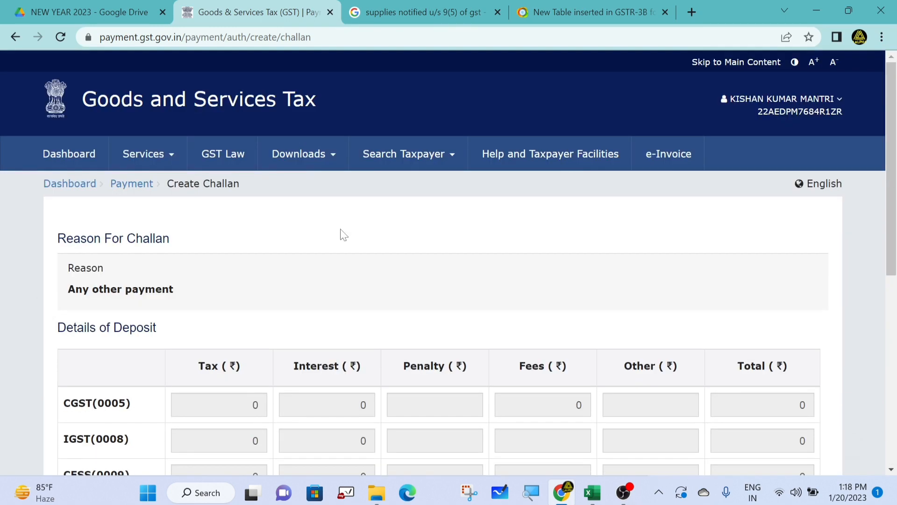
left_click(16, 38)
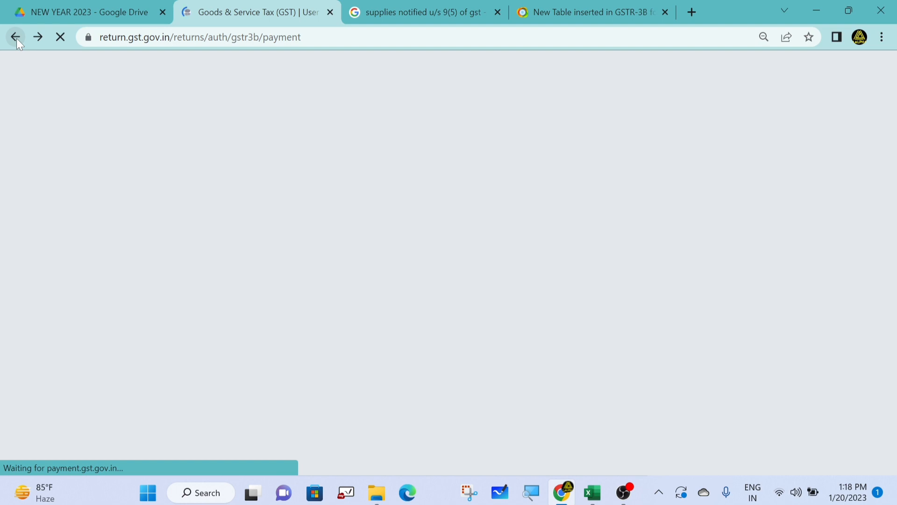
Post the ITC credit to the ledger to offset the GSTR-3B liability, agreeing to the irreversible credit utilization
scroll(394, 284, "down", 9)
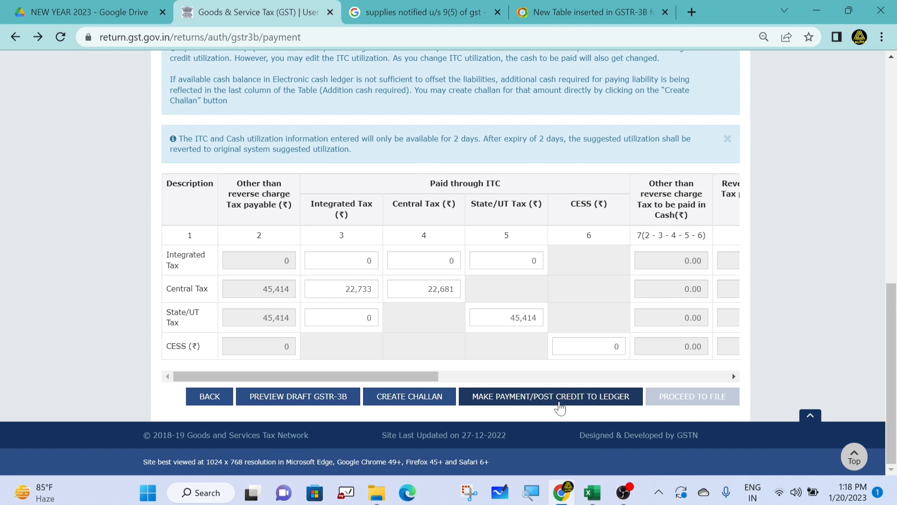
left_click(559, 402)
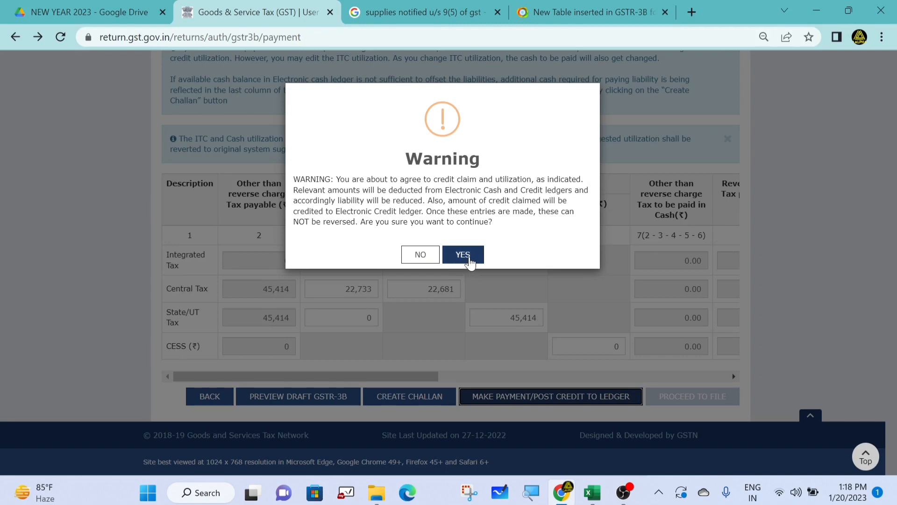
left_click(470, 261)
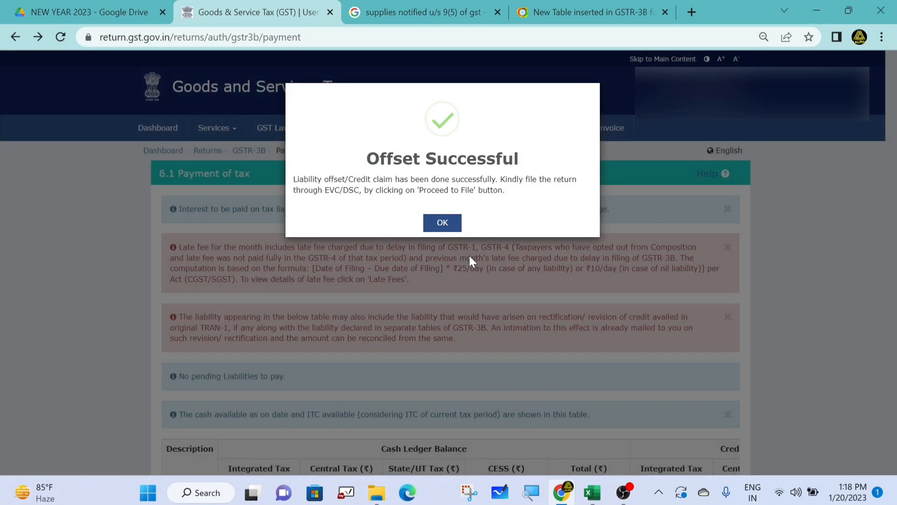
left_click(450, 227)
Proceed to filing, accept the verification declaration and choose the authorised signatory
scroll(450, 226, "down", 12)
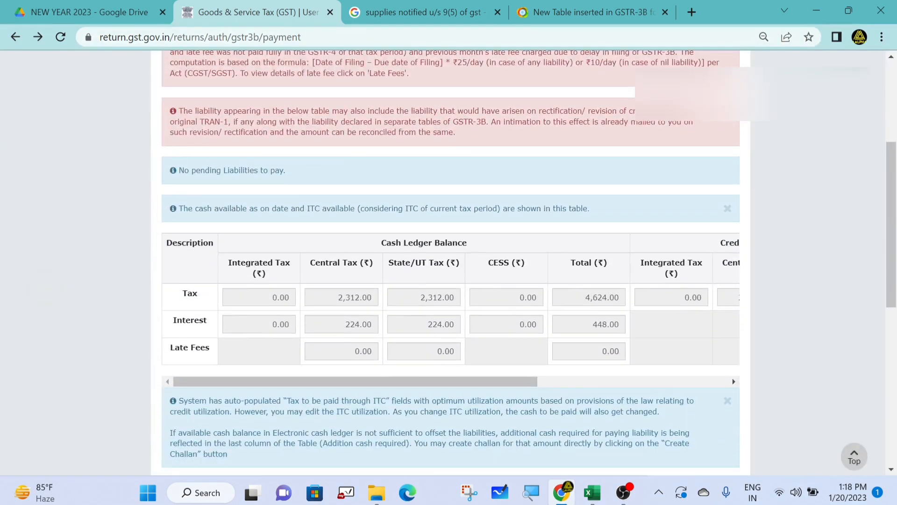
scroll(450, 280, "down", 2)
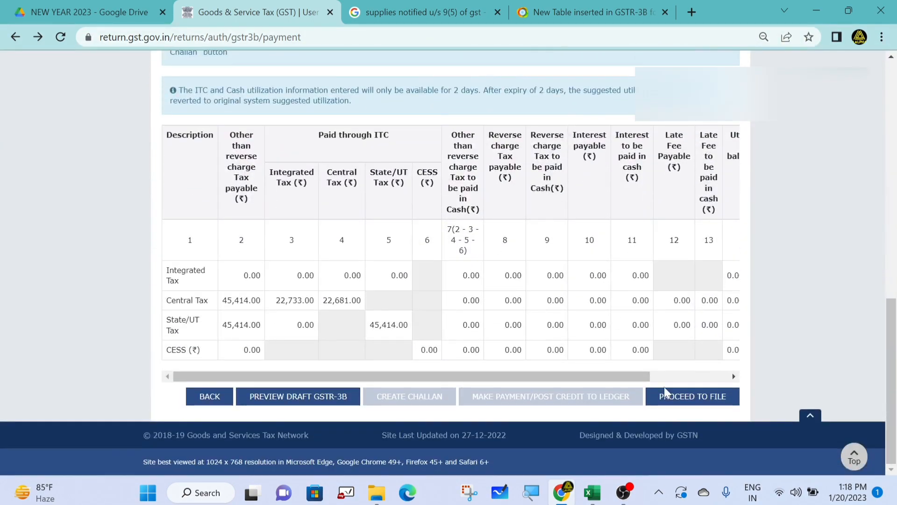
left_click(692, 397)
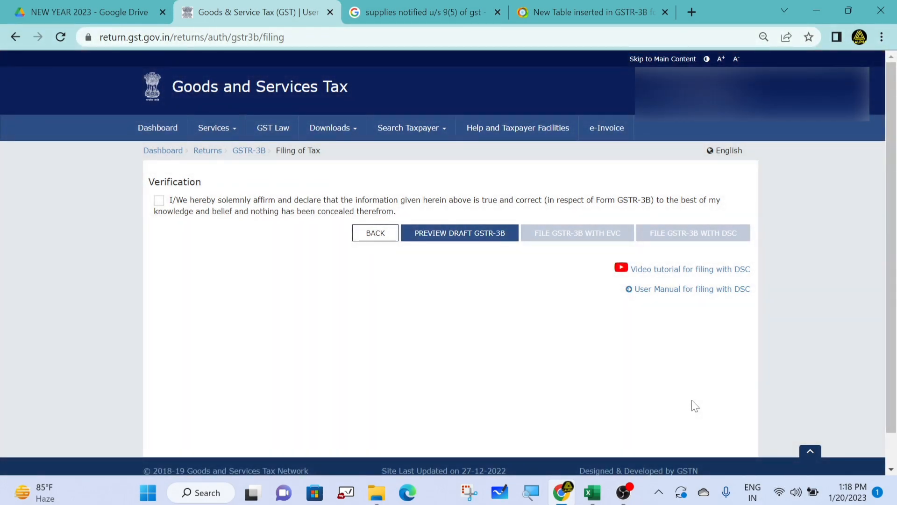
left_click(158, 202)
left_click(211, 243)
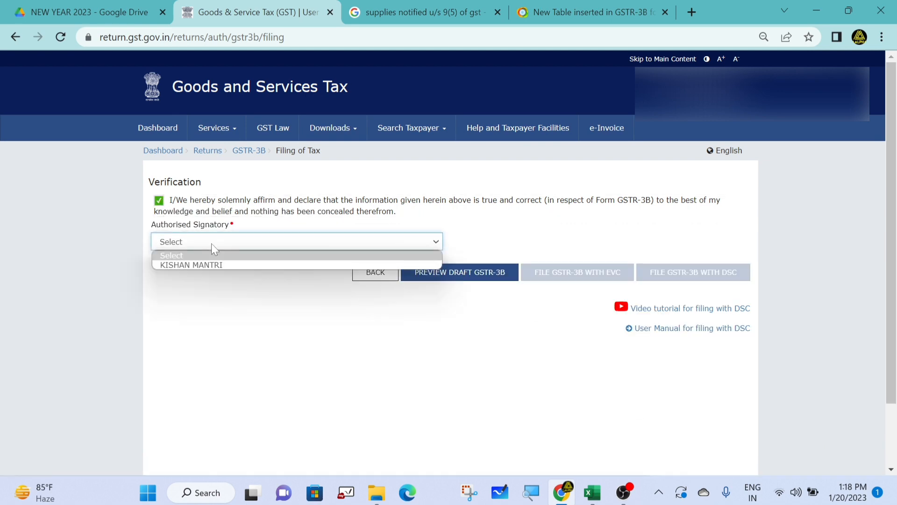
left_click(213, 265)
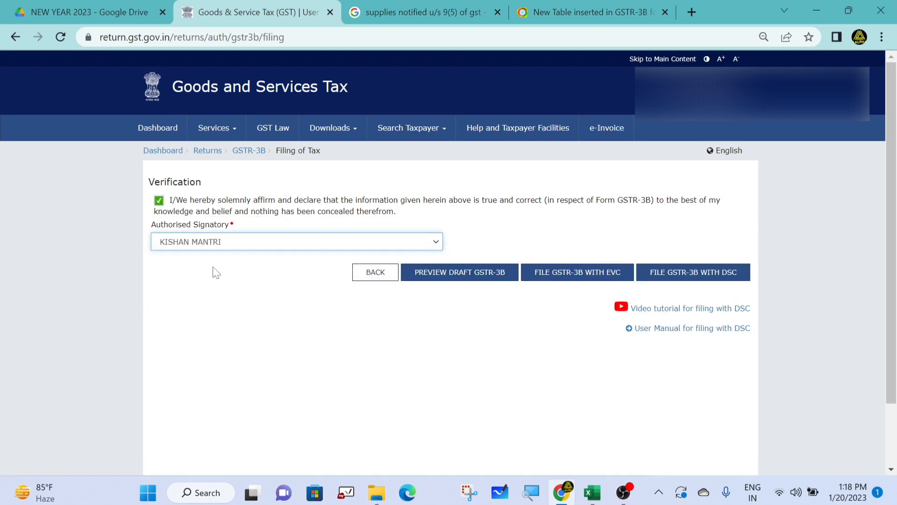
File GSTR-3B with EVC, entering and verifying the one-time password and acknowledging the filing
left_click(591, 276)
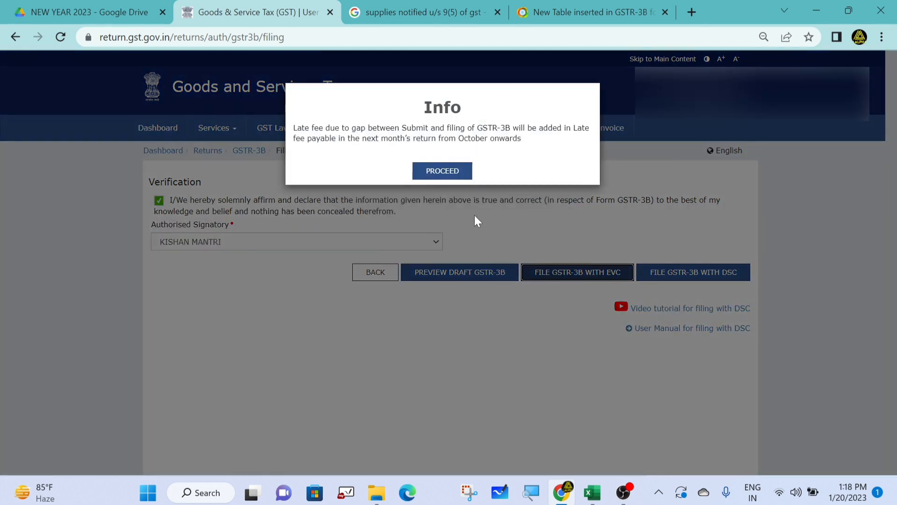
left_click(446, 171)
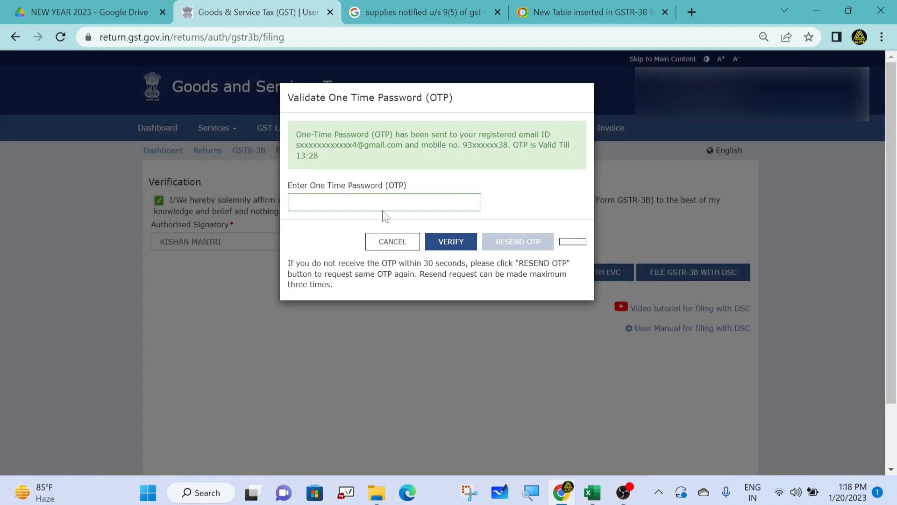
left_click(384, 209)
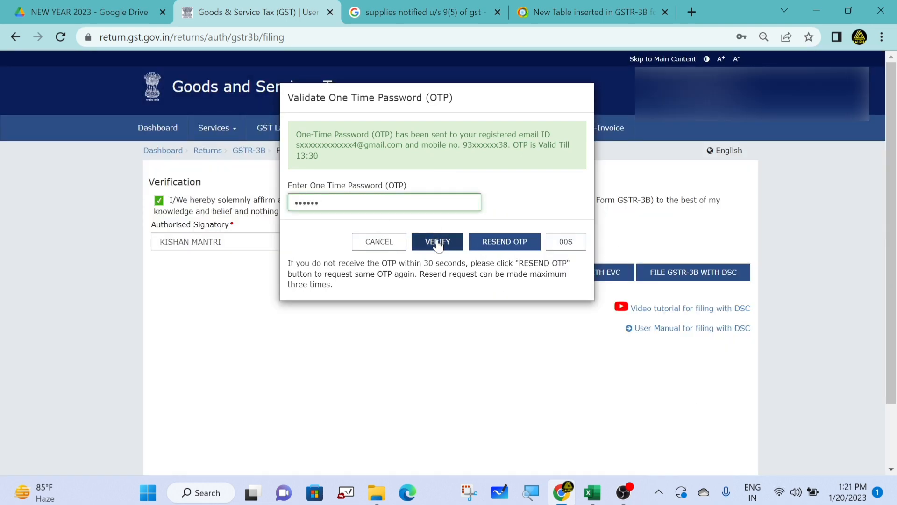
left_click(438, 242)
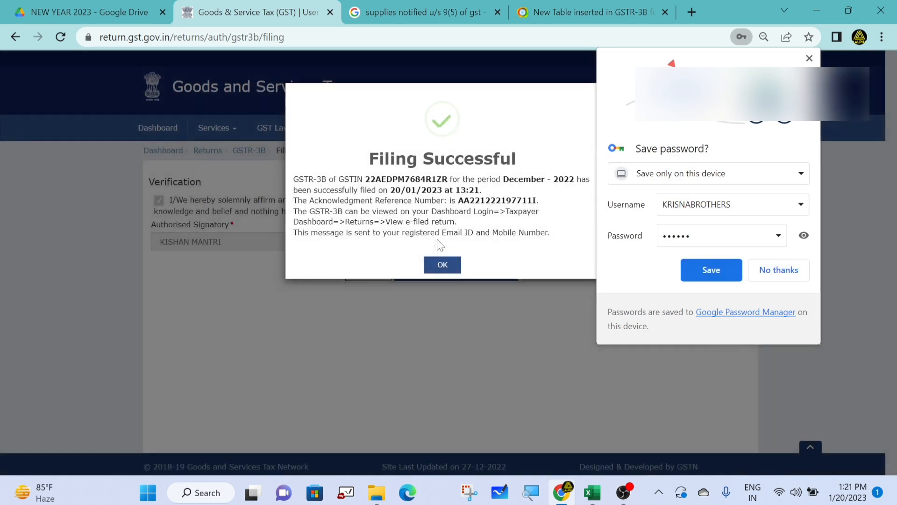
left_click(442, 265)
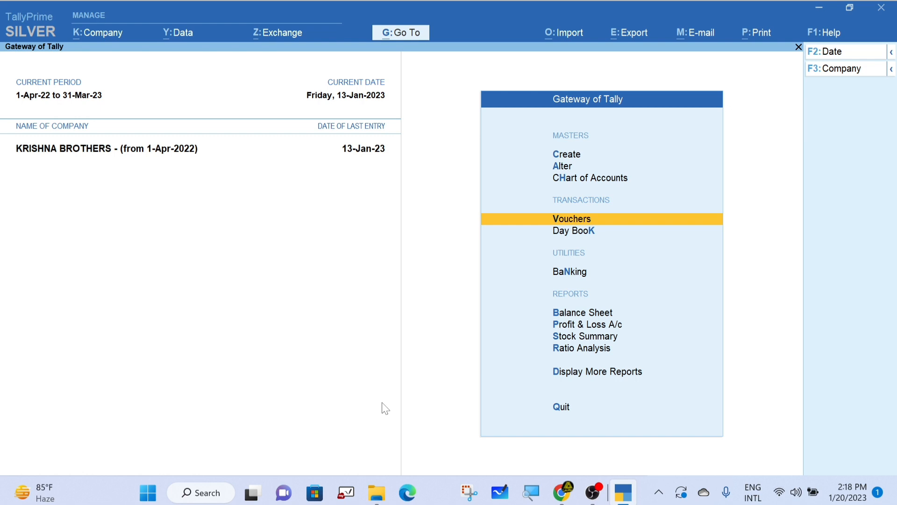
Start a journal voucher and begin a new ledger for its debit line, named Cgst to Be Claimed
key("Return")
key("F7")
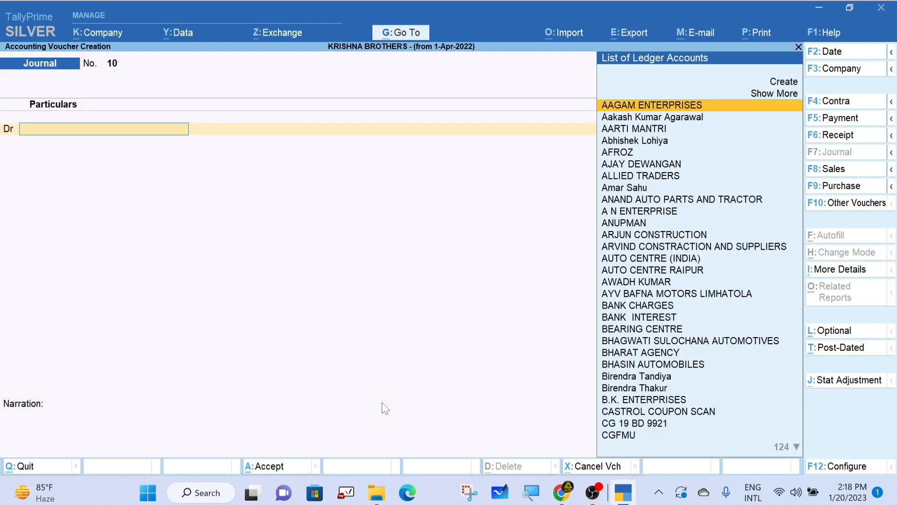
key("alt+c")
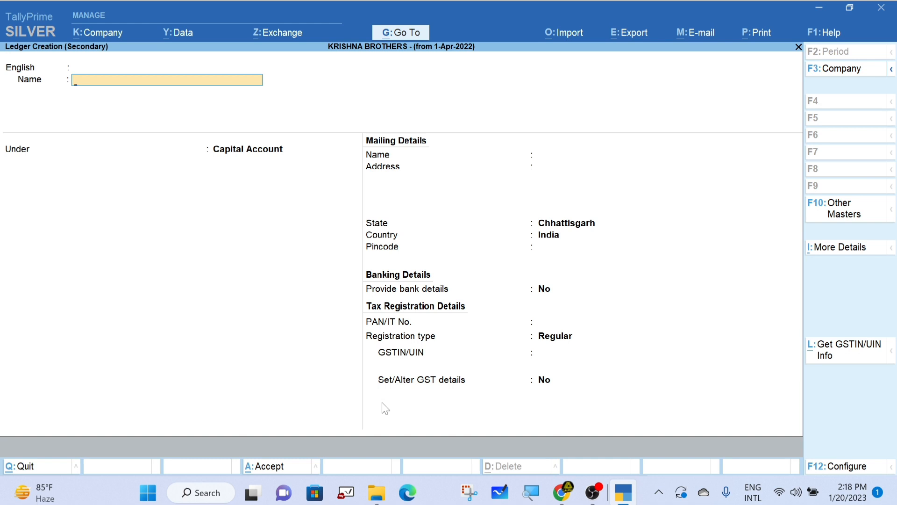
type("Cgst to Be Claimed")
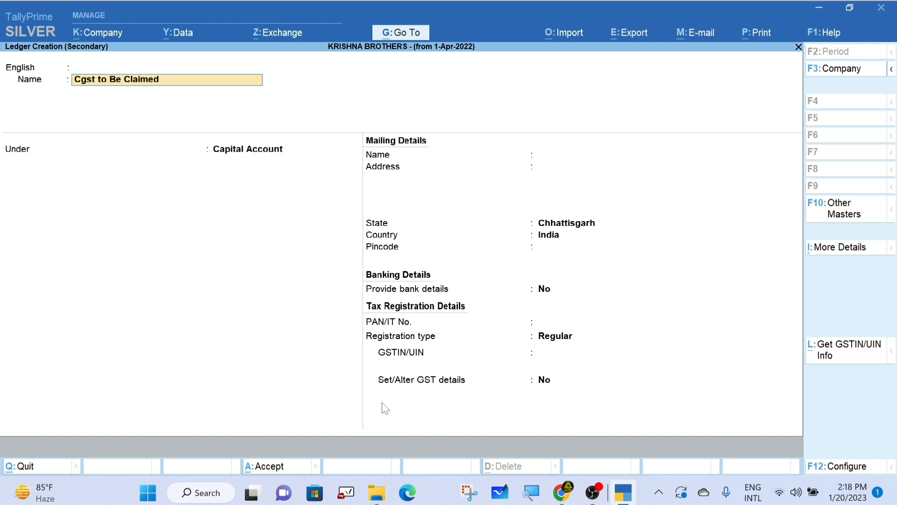
key("Return")
key("Return")
key("Return")
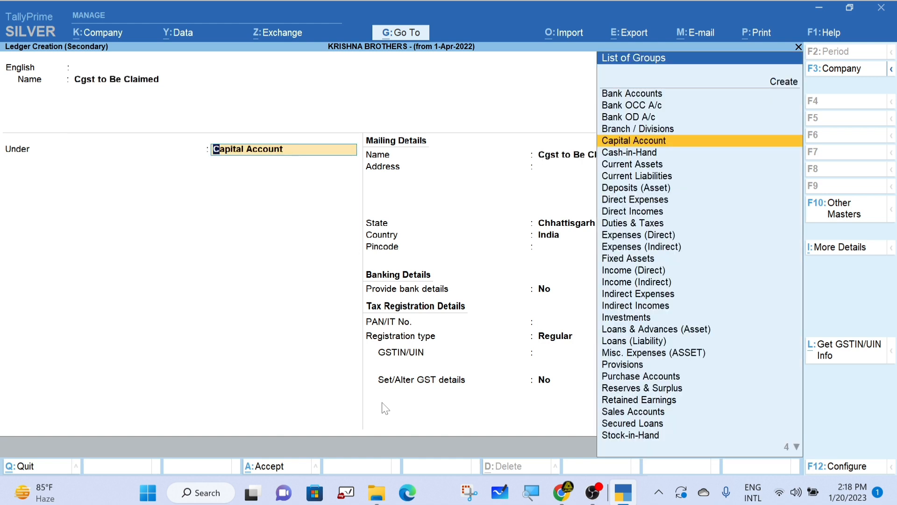
Place the new ledger under the Current Assets group and save it into the journal's debit line
type("Cu")
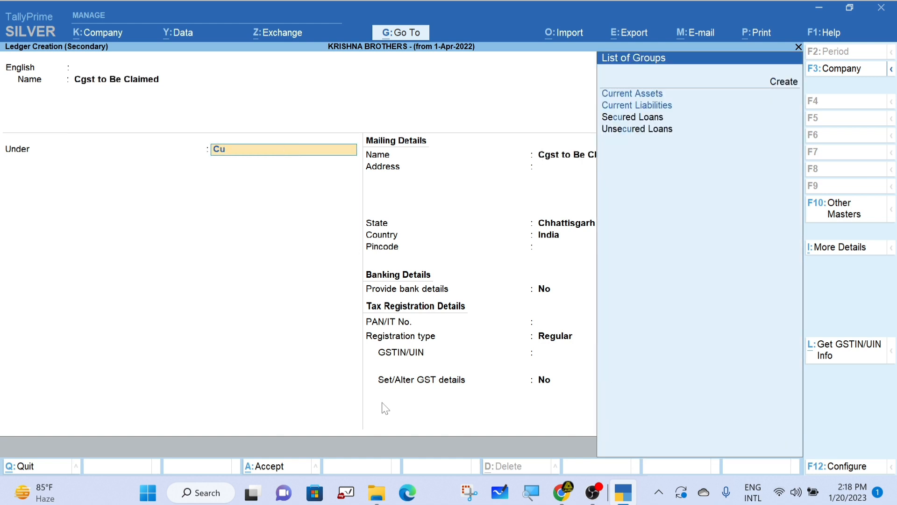
type("rrent ")
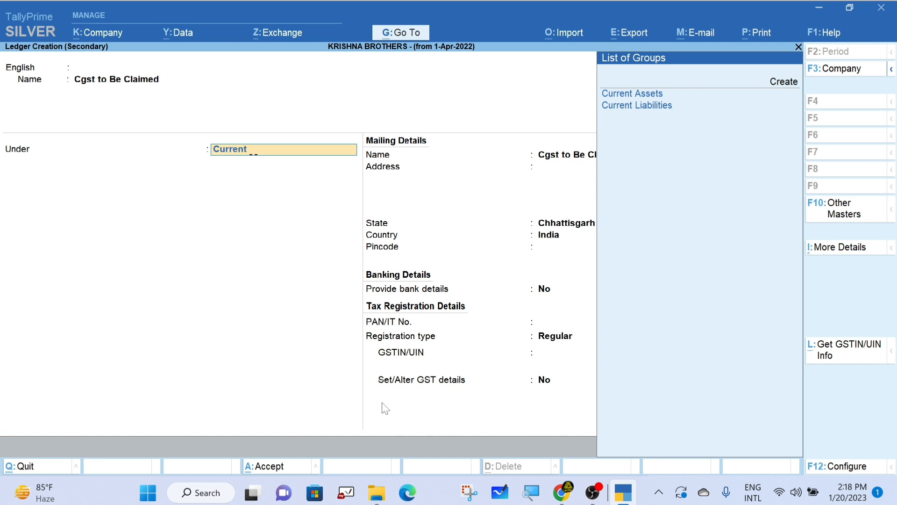
type("Asse")
key("Return")
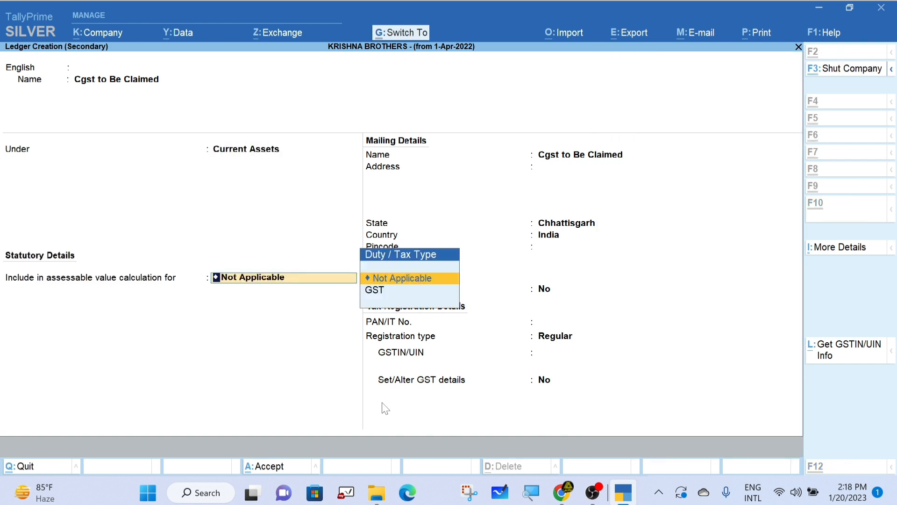
key("ctrl+a")
key("Return")
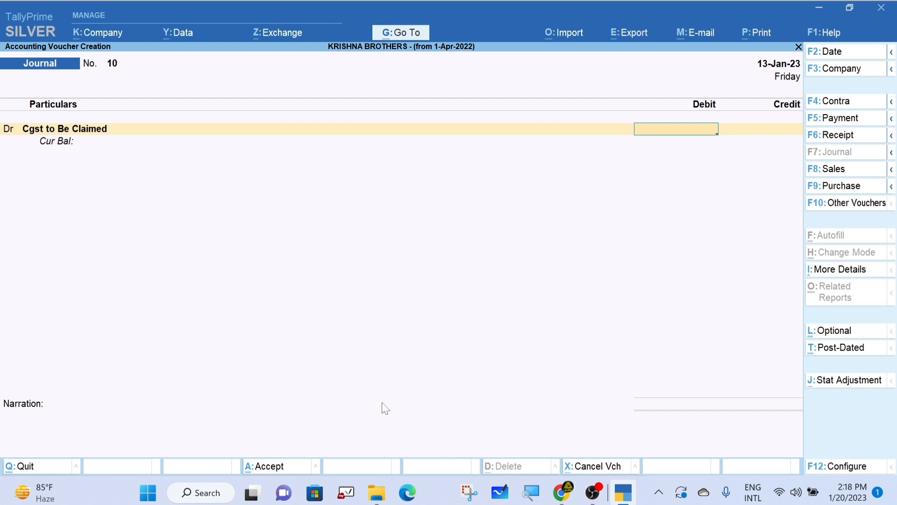
Debit Cgst to Be Claimed with 2,000 and credit the CGST ledger with the same amount
type("2000")
key("Return")
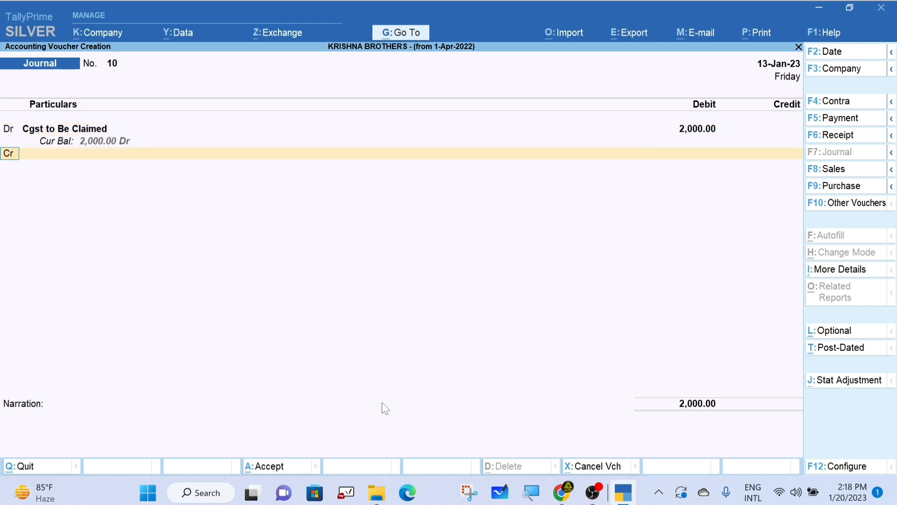
key("Return")
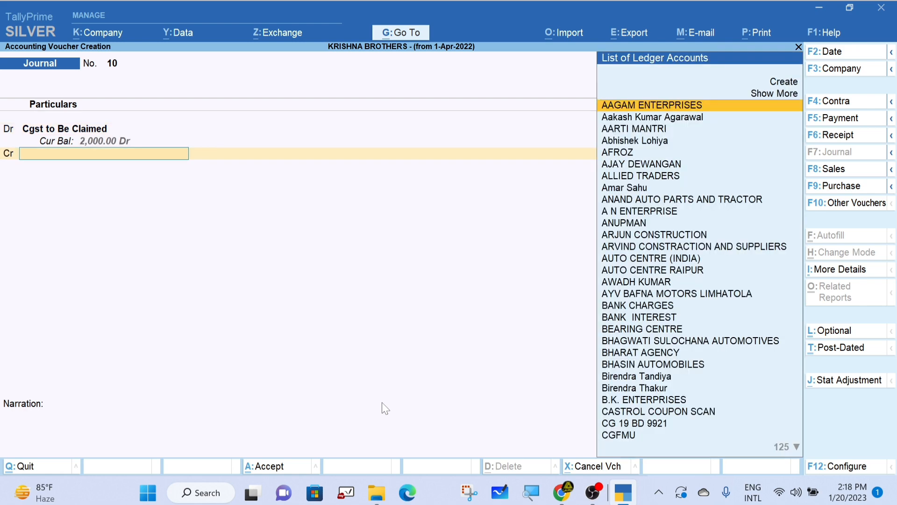
type("C")
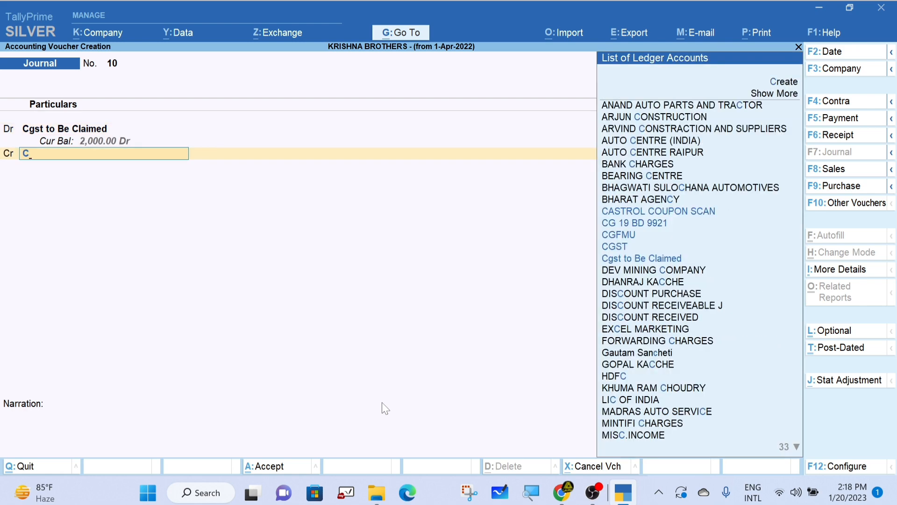
type("gs")
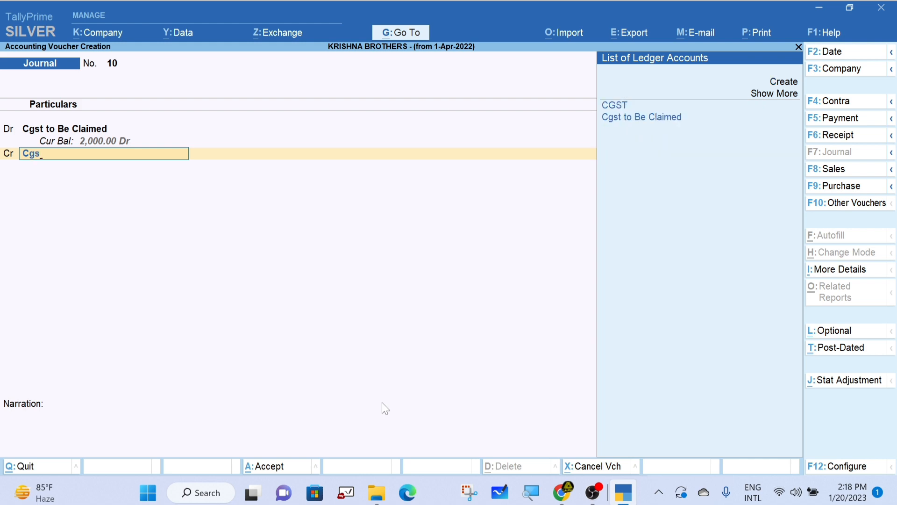
key("Return")
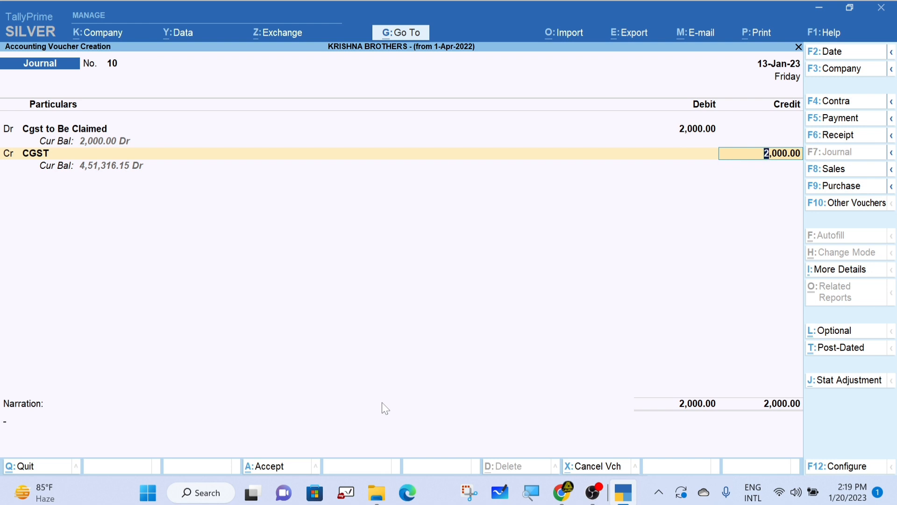
key("Return")
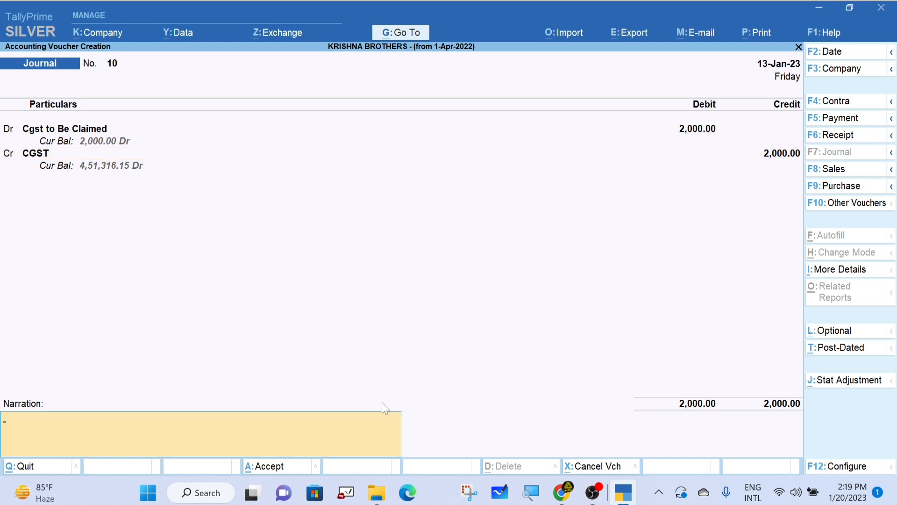
Enter the narration "bill no. 520 abc", save the journal voucher and leave voucher entry
type("jbi")
type("ll")
key("BackSpace")
key("BackSpace")
key("BackSpace")
key("BackSpace")
key("BackSpace")
key("BackSpace")
type("bill no. 529")
key("BackSpace")
type("0 abc")
key("Return")
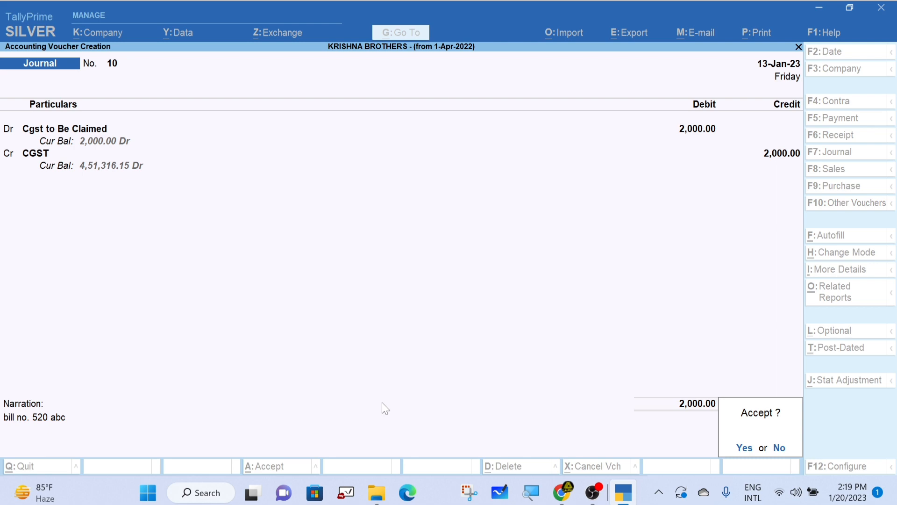
key("Return")
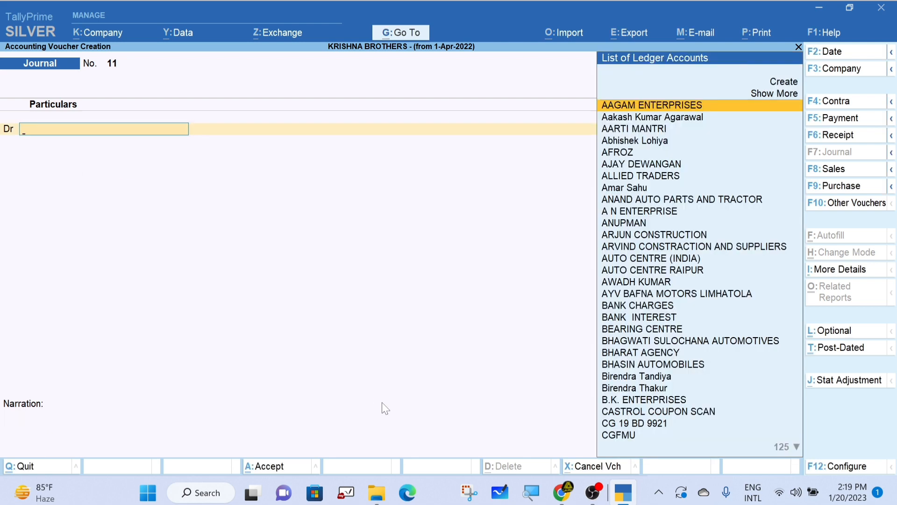
key("Escape")
key("Return")
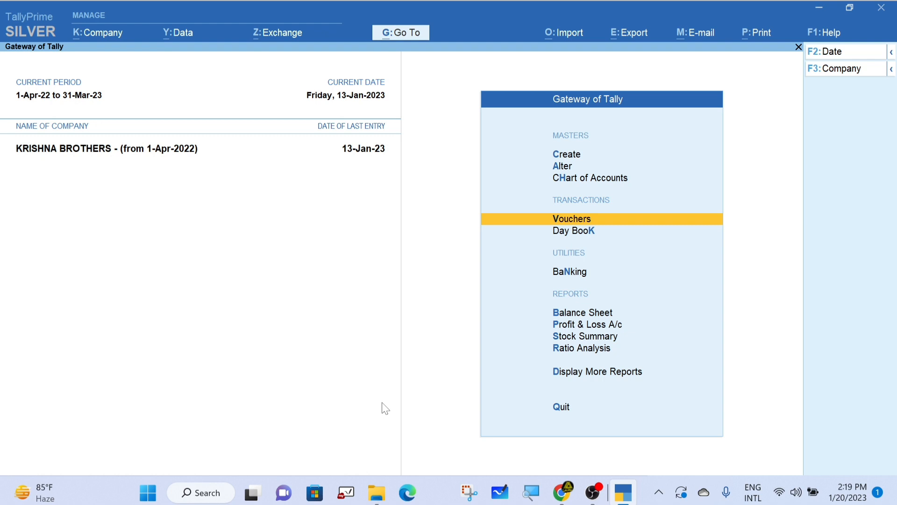
Display the Cgst to Be Claimed ledger account and check its CGST journal voucher with the narration
key("d")
key("a")
key("Down")
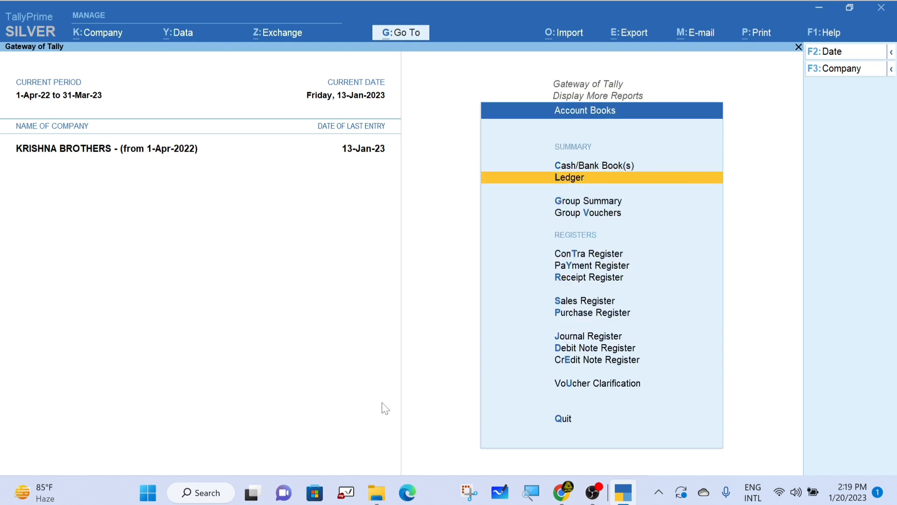
key("Return")
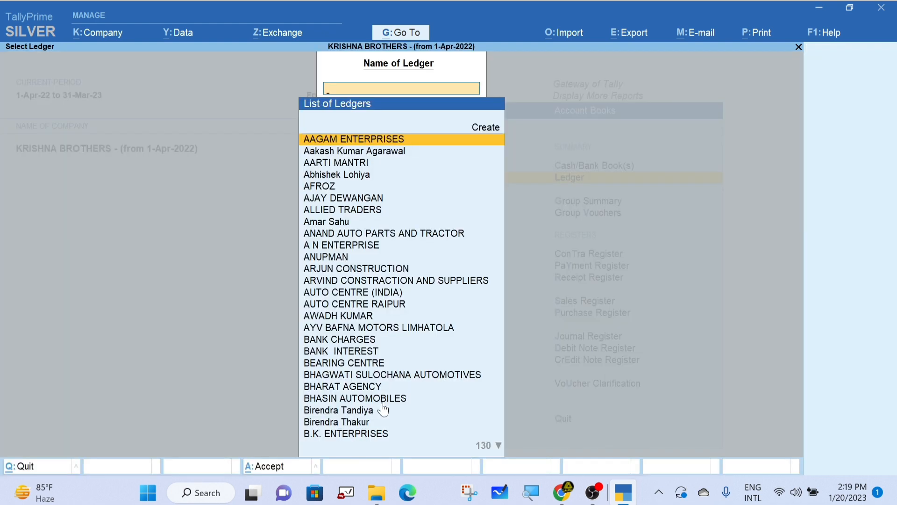
type("Cgst")
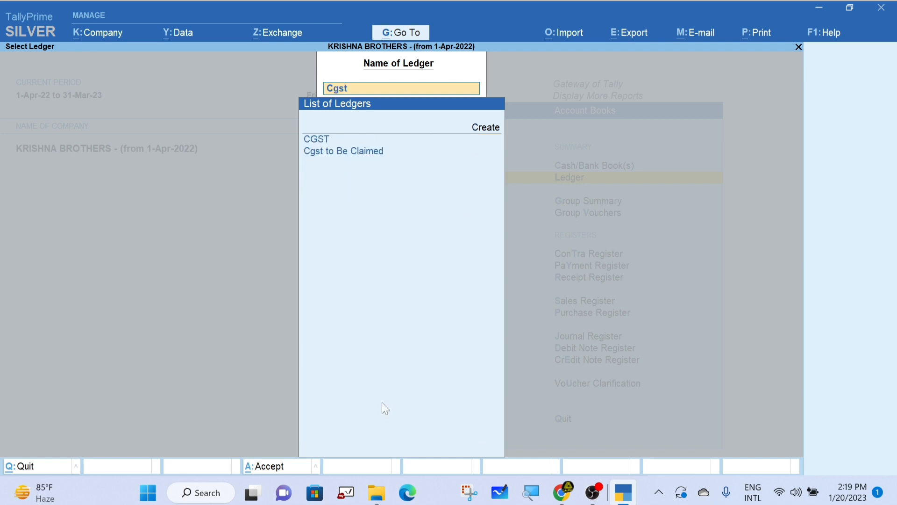
key("Down")
key("Return")
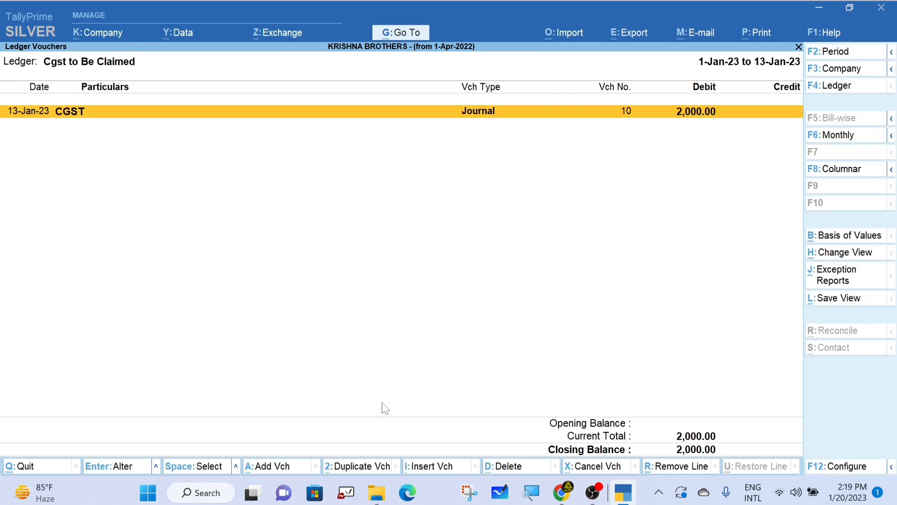
key("Return")
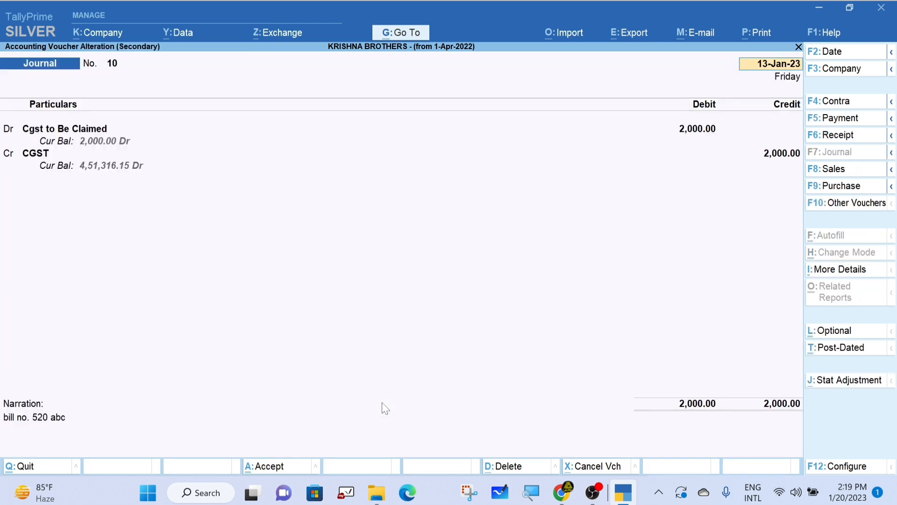
key("Escape")
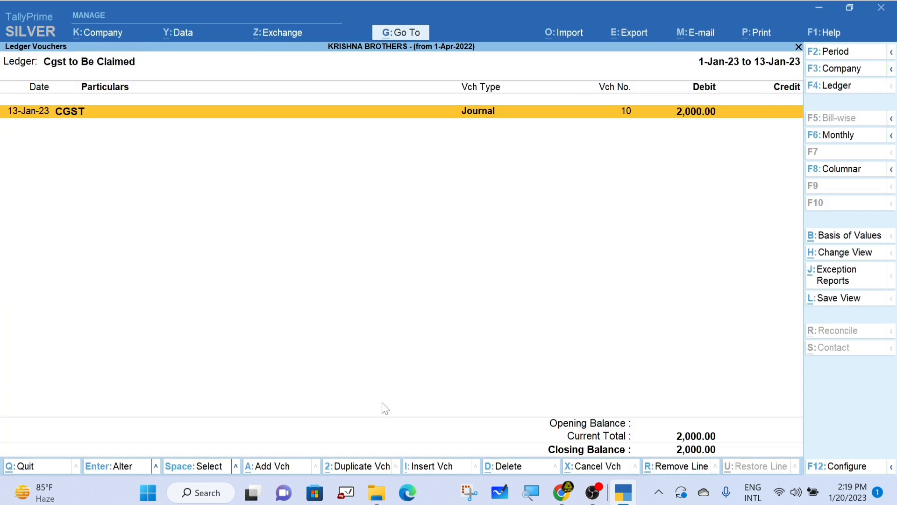